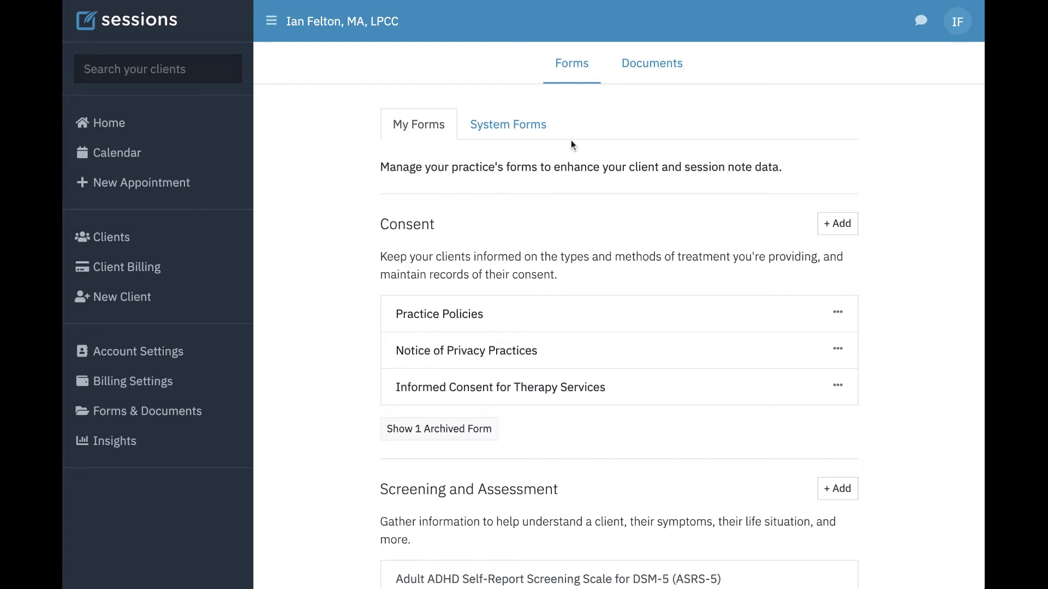
# Add Good Faith Estimate (No Surprises Act) from System Forms, then return to My Forms
pyautogui.click(499, 126)
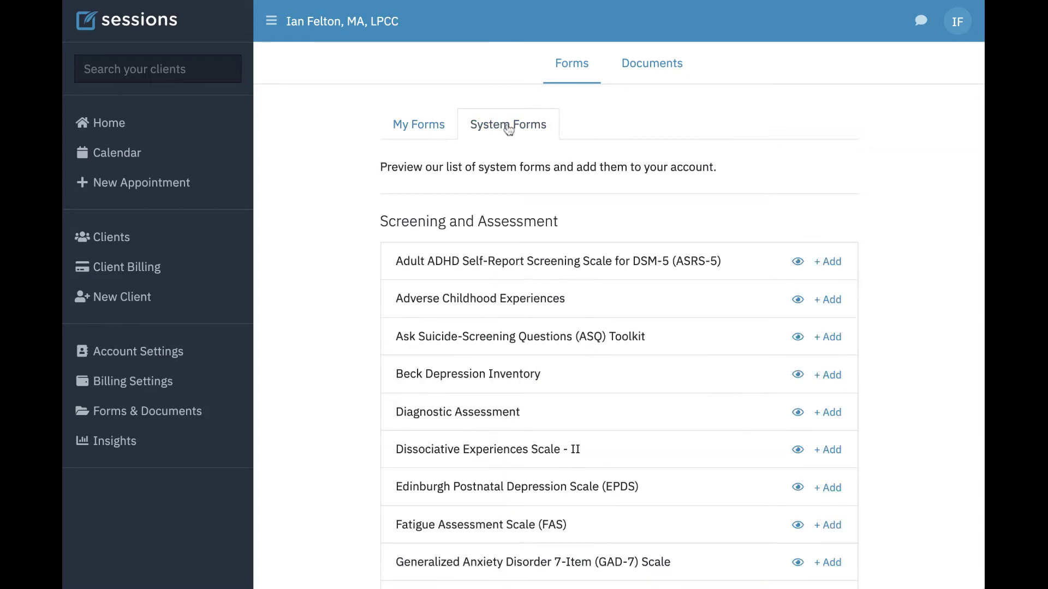
pyautogui.scroll(-4, 631, 322)
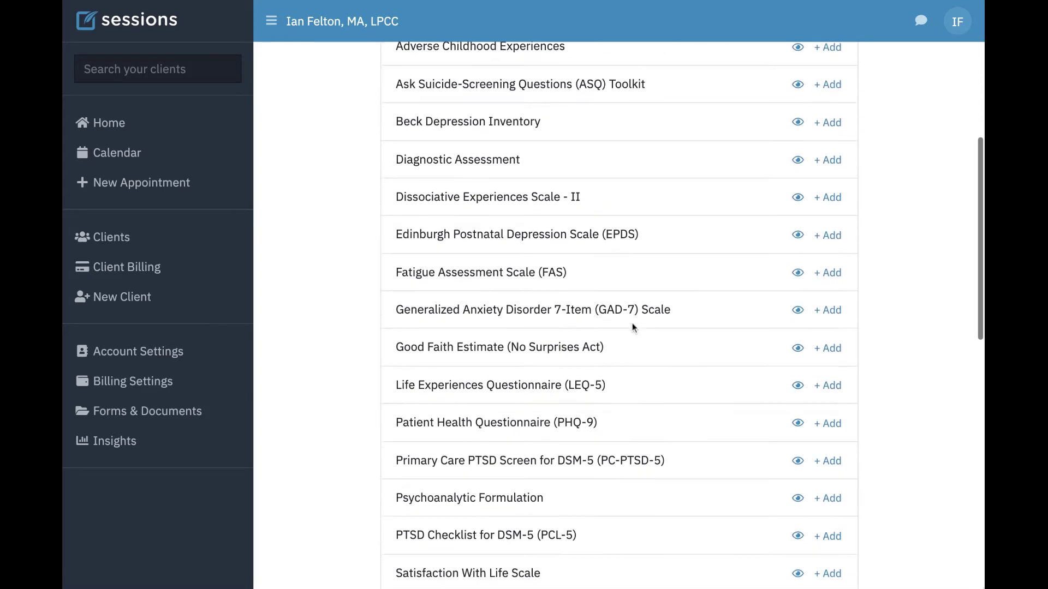
pyautogui.scroll(3, 632, 323)
pyautogui.scroll(-2, 546, 346)
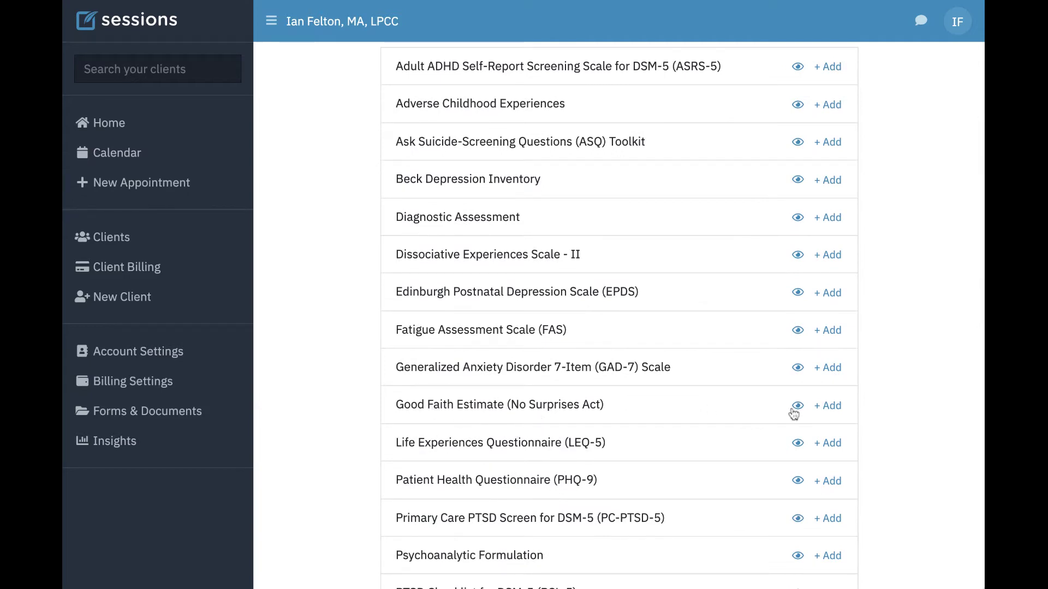
pyautogui.click(829, 409)
pyautogui.scroll(1, 743, 405)
pyautogui.scroll(3, 743, 405)
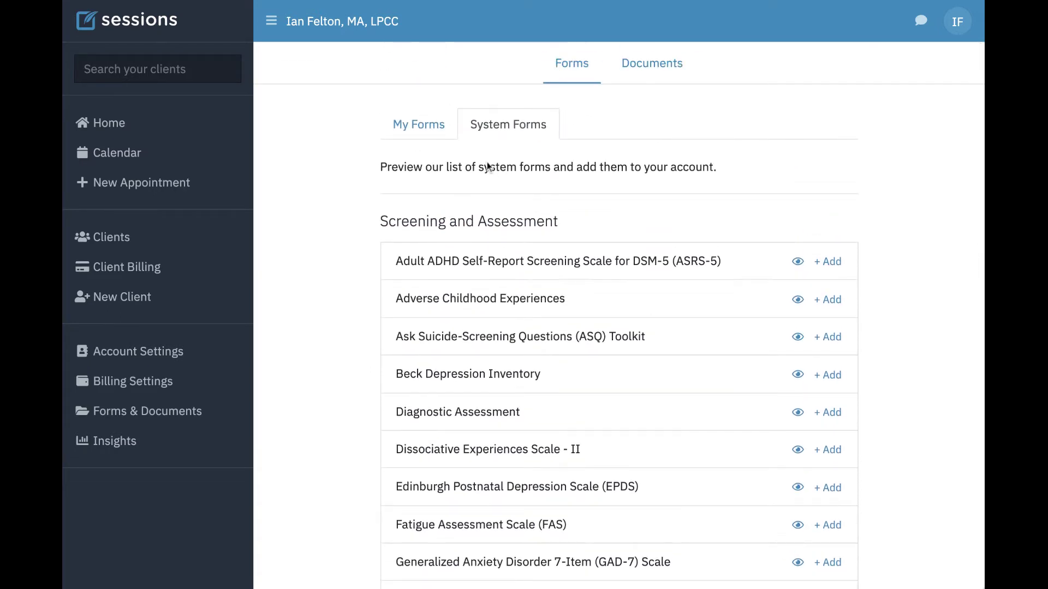
pyautogui.click(426, 131)
pyautogui.scroll(-8, 484, 282)
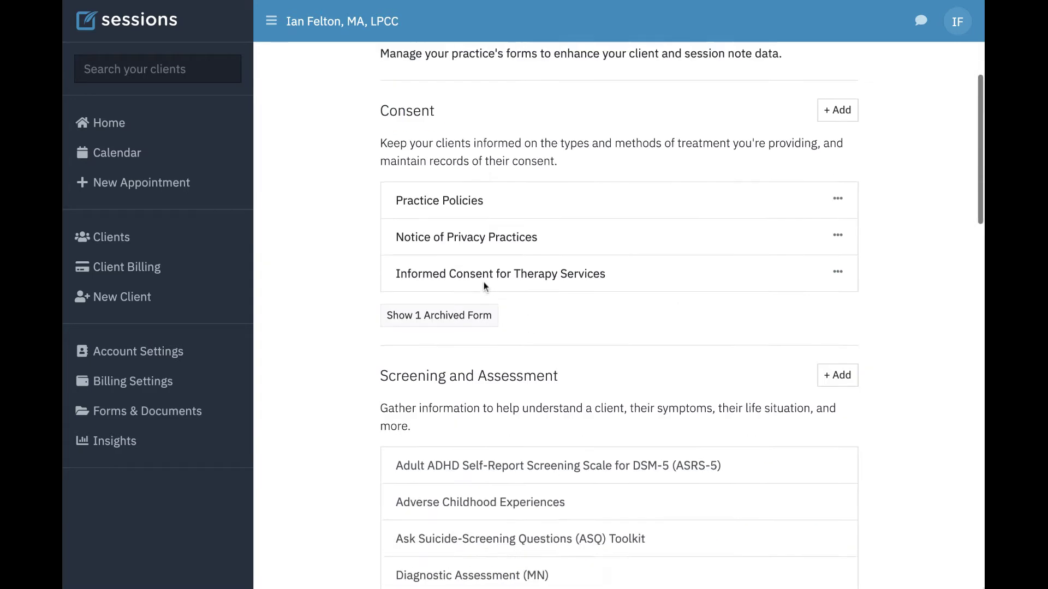
pyautogui.scroll(-1, 484, 283)
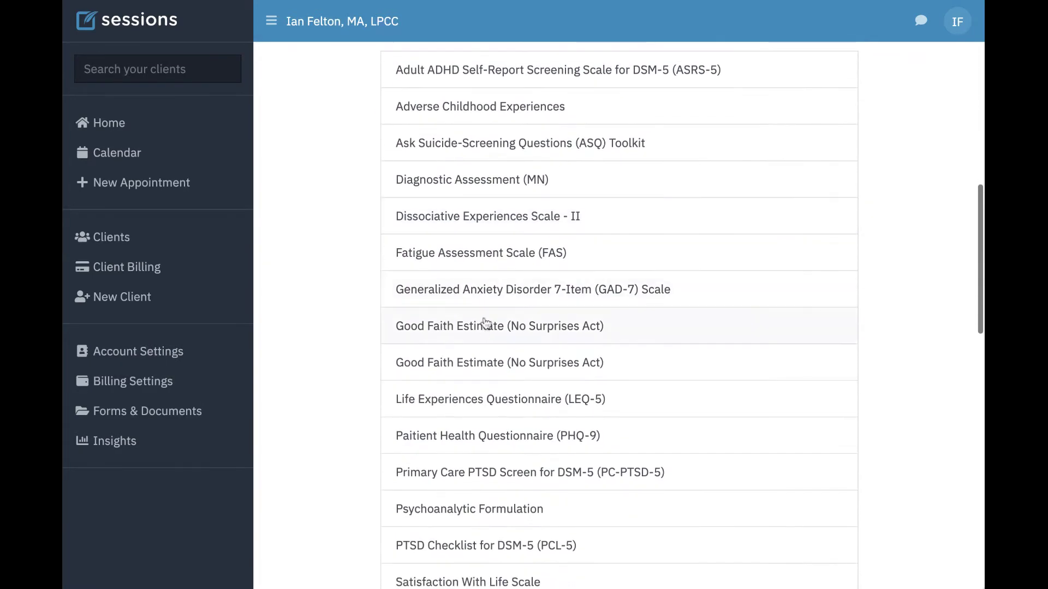
# Open the Good Faith Estimate form and change the opening paragraph's [ORGANIZATION] to 'Your Clinic Information'
pyautogui.click(492, 334)
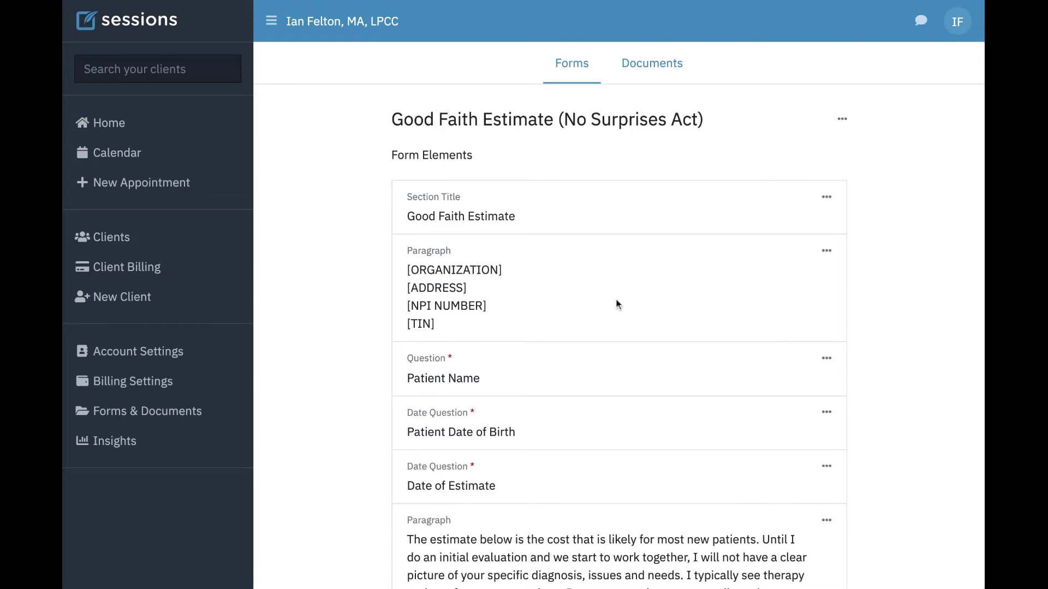
pyautogui.scroll(-1, 617, 304)
pyautogui.scroll(1, 618, 303)
pyautogui.click(826, 250)
pyautogui.click(757, 278)
pyautogui.click(492, 286)
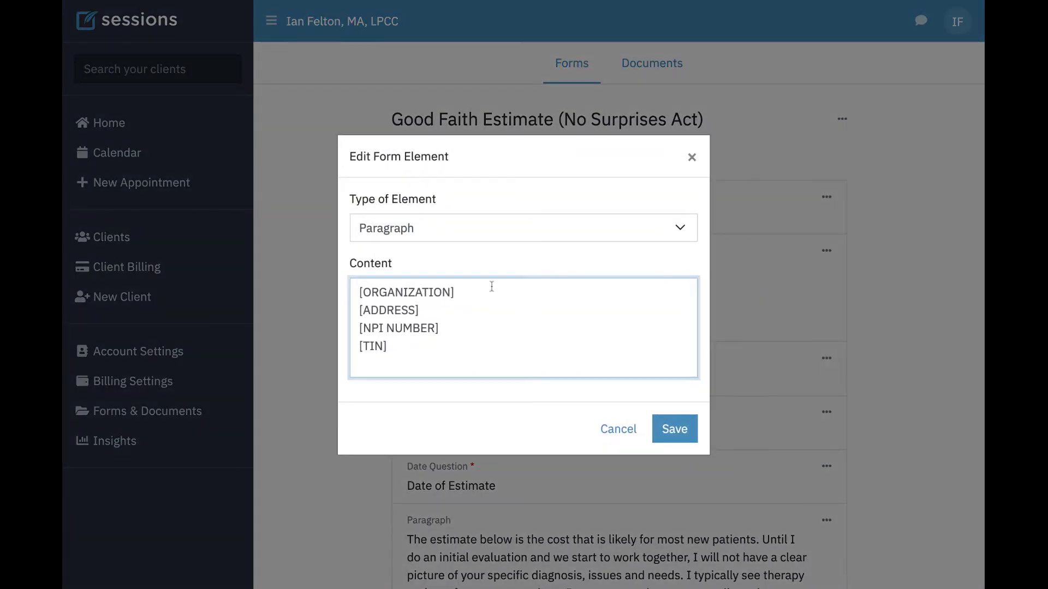
pyautogui.hotkey('shift', 'Home')
pyautogui.write('Y')
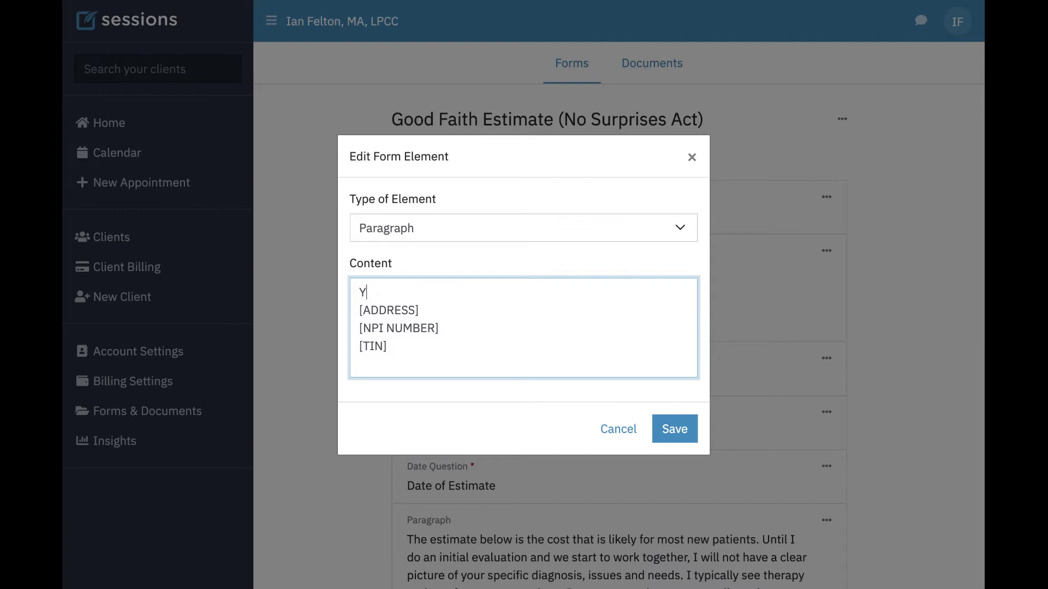
pyautogui.write('our Clinic Information')
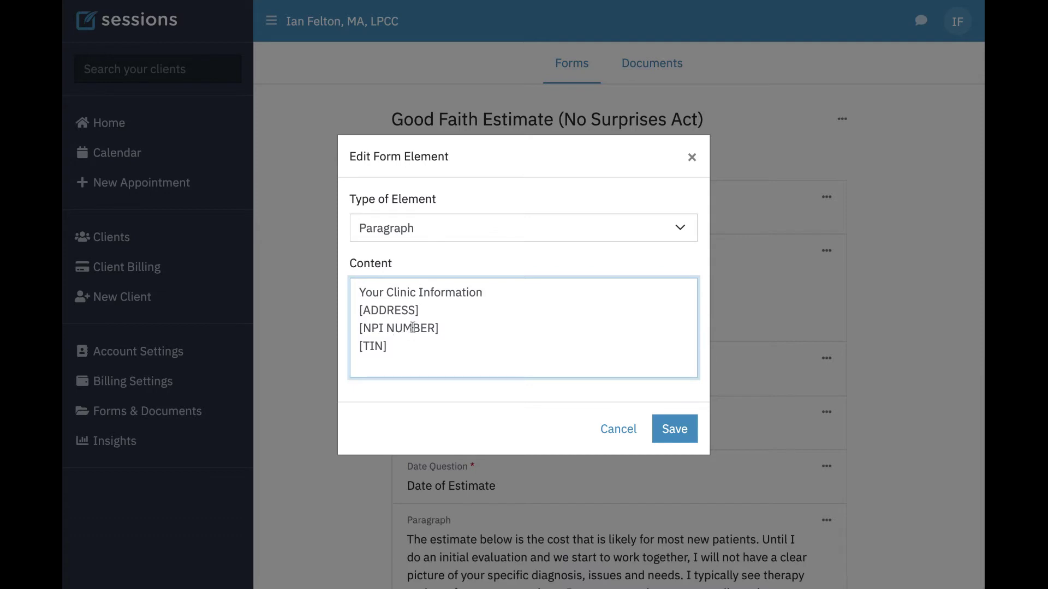
pyautogui.click(674, 436)
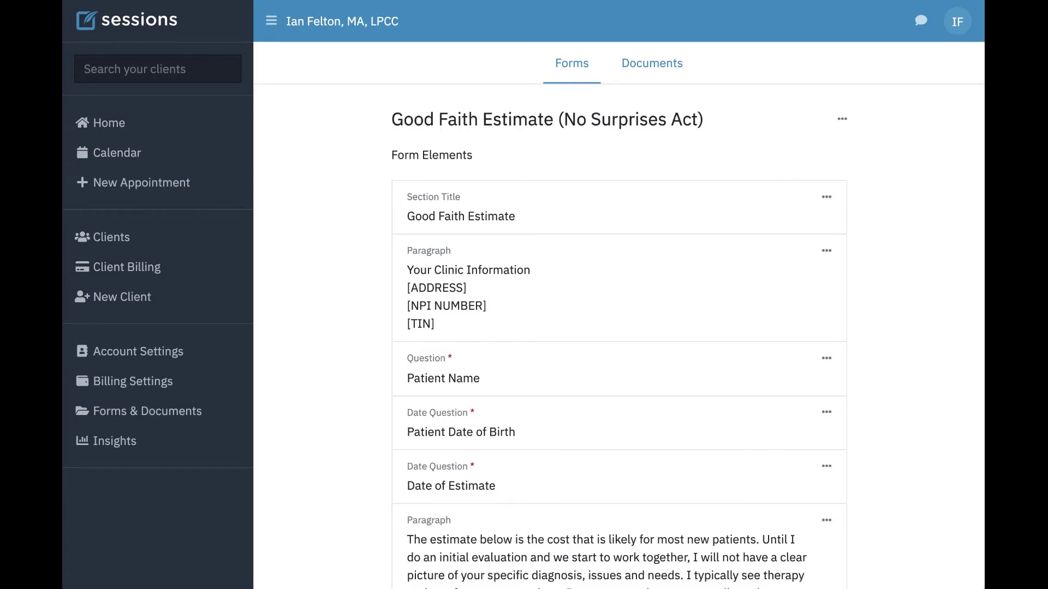
# Scroll through the Initial Evaluation (90791) and Psychotherapy sessions (90834 or 90837) cost sections
pyautogui.scroll(-2, 619, 316)
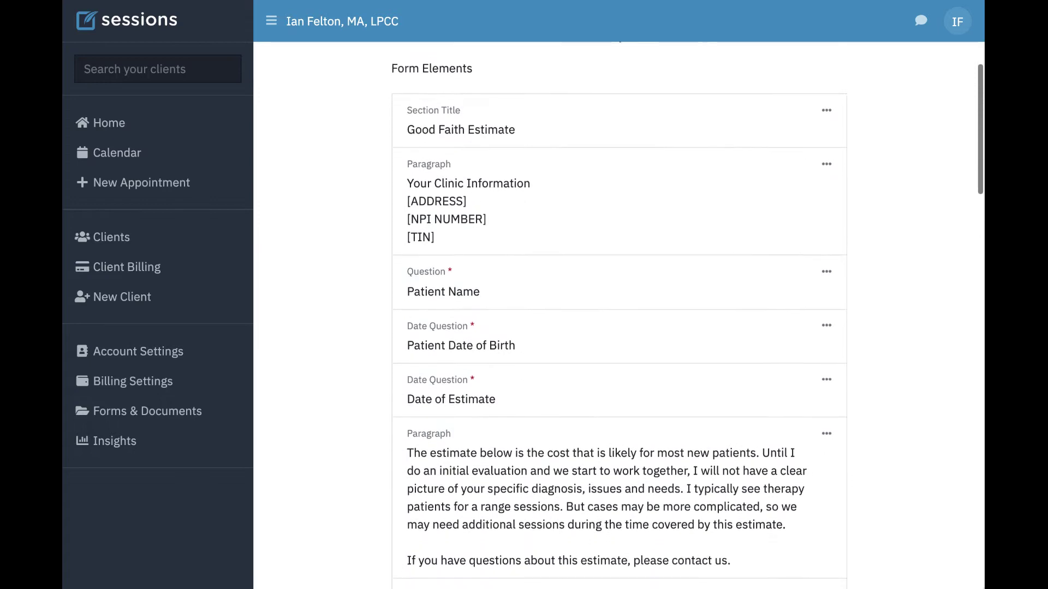
pyautogui.scroll(2, 483, 308)
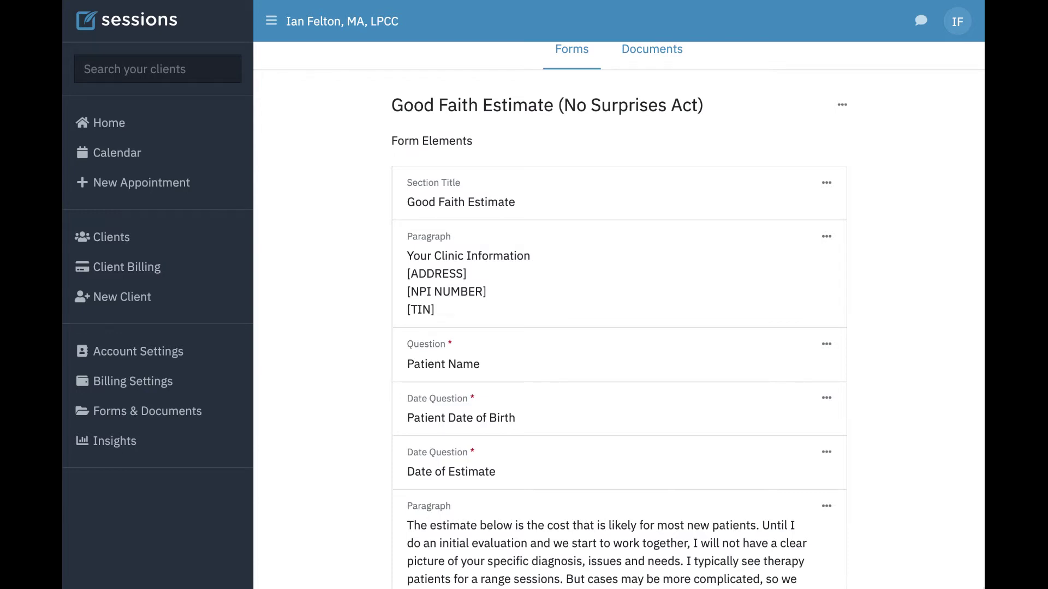
pyautogui.scroll(-3, 619, 315)
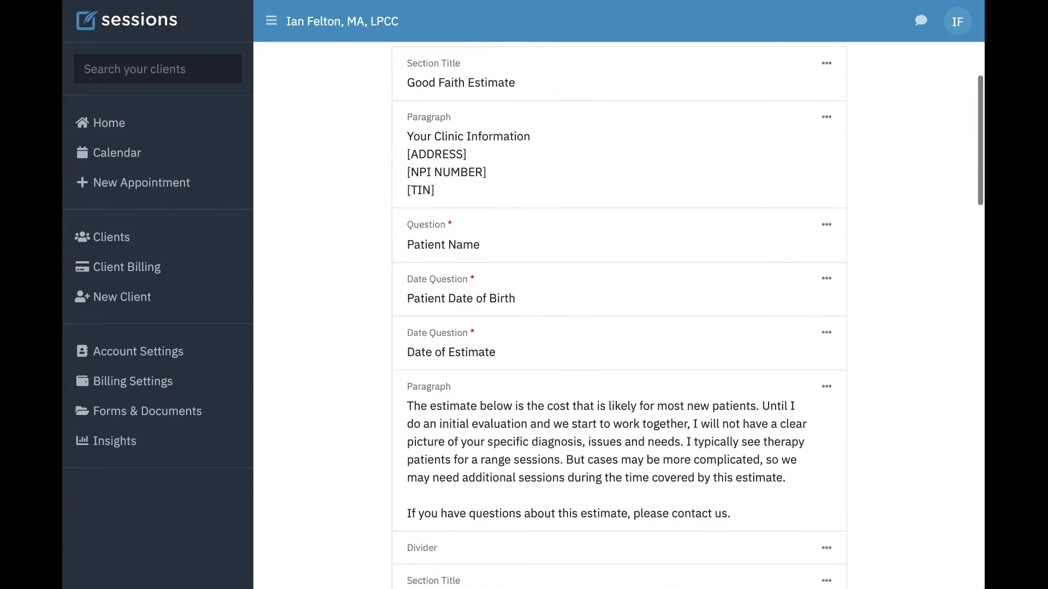
pyautogui.scroll(-2, 667, 262)
pyautogui.scroll(-4, 666, 262)
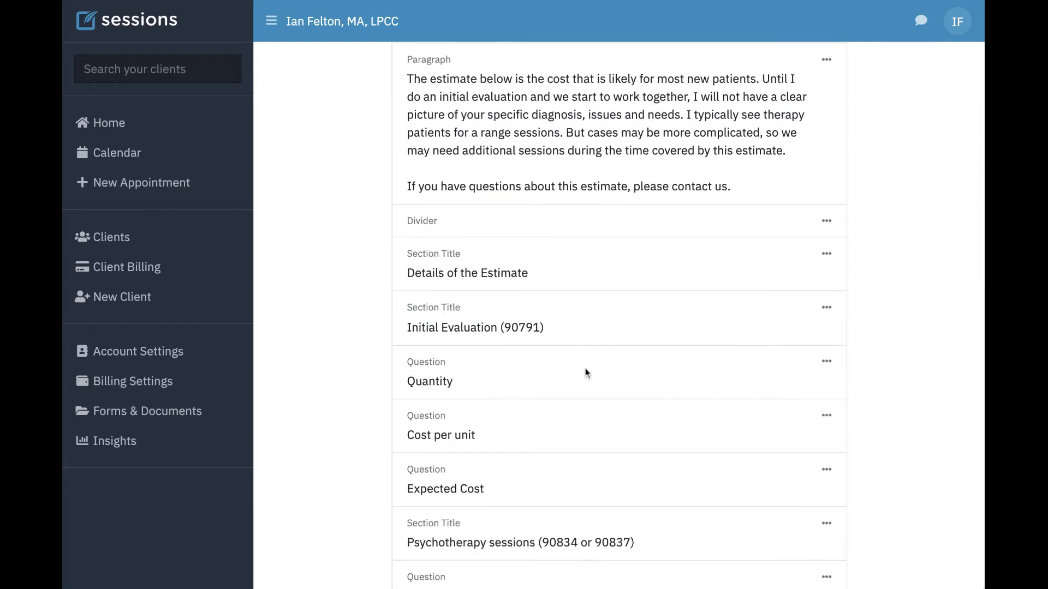
pyautogui.scroll(-3, 585, 354)
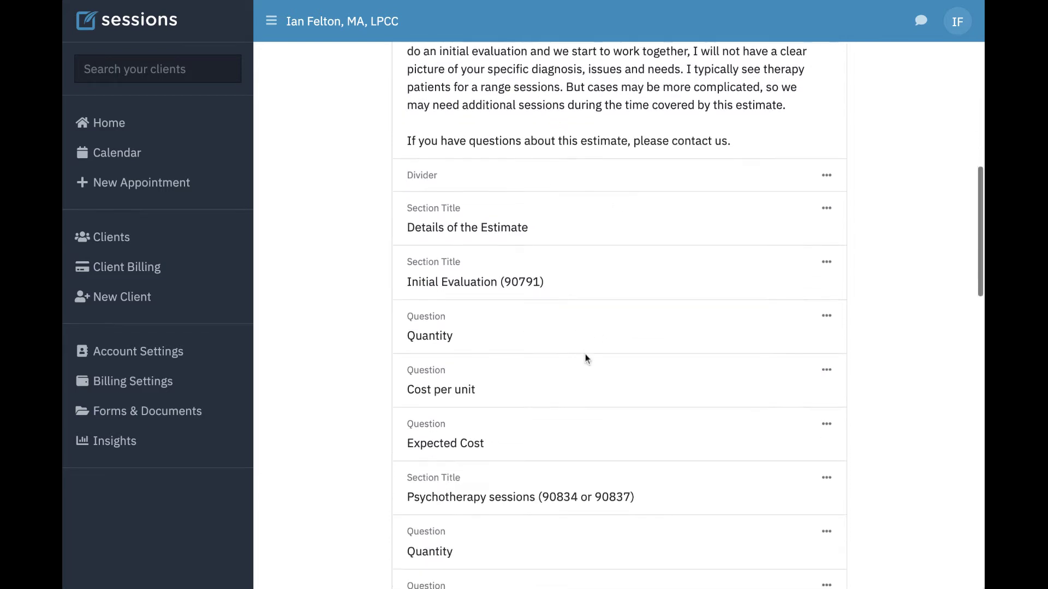
pyautogui.scroll(-1, 584, 355)
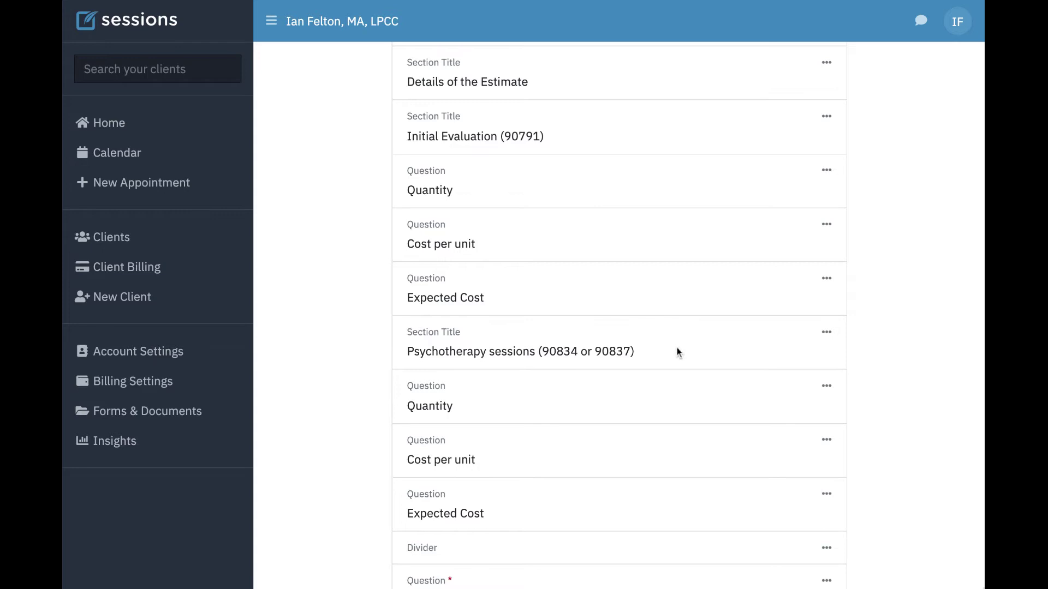
pyautogui.scroll(-1, 688, 351)
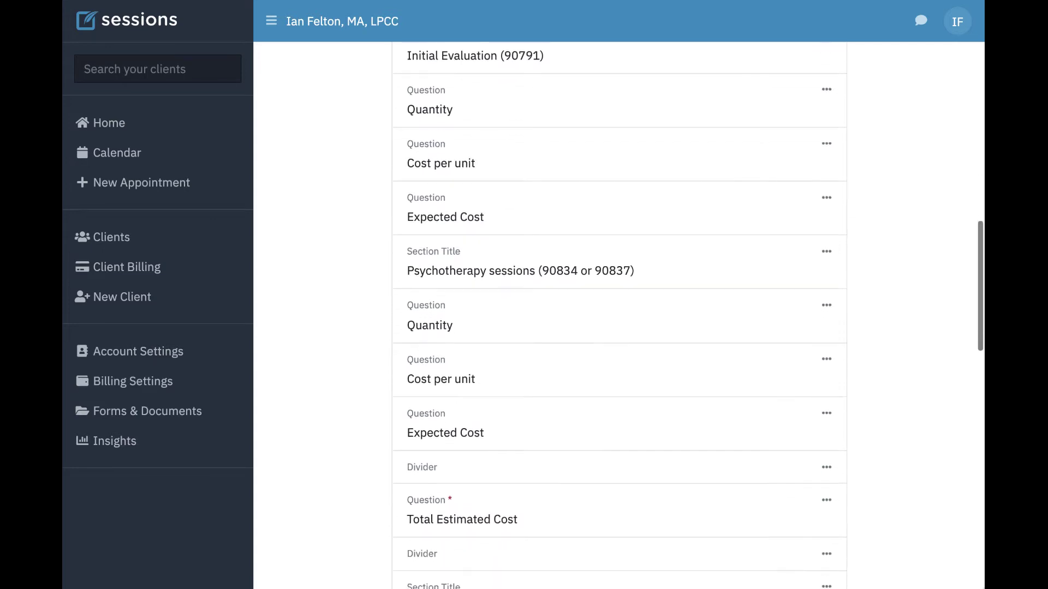
pyautogui.scroll(2, 619, 314)
pyautogui.scroll(1, 619, 315)
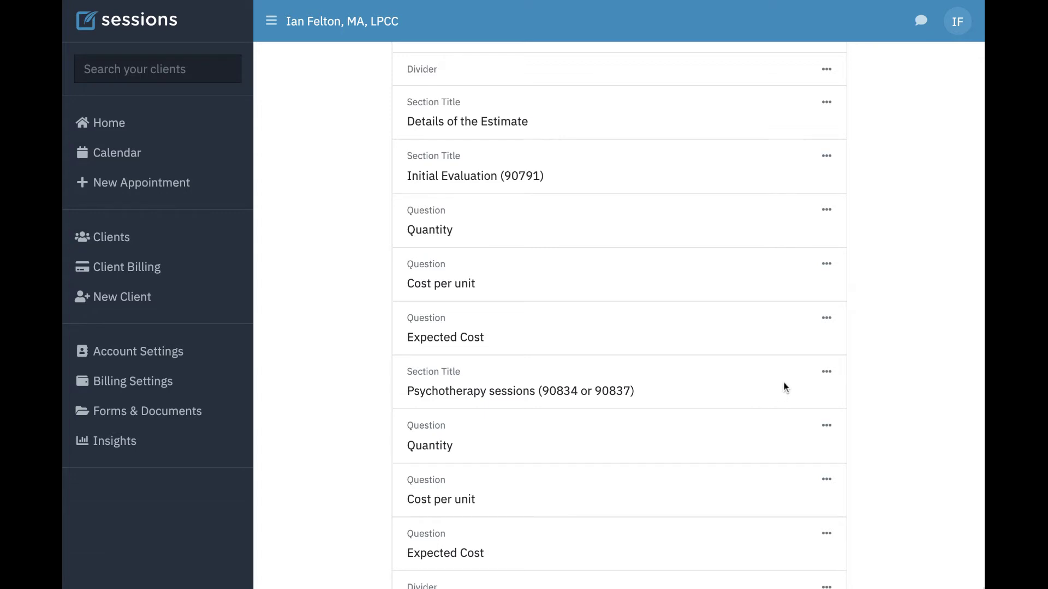
# Retitle the Psychotherapy sessions section to 'Psychotherapy sessions 90837' and save it
pyautogui.click(828, 375)
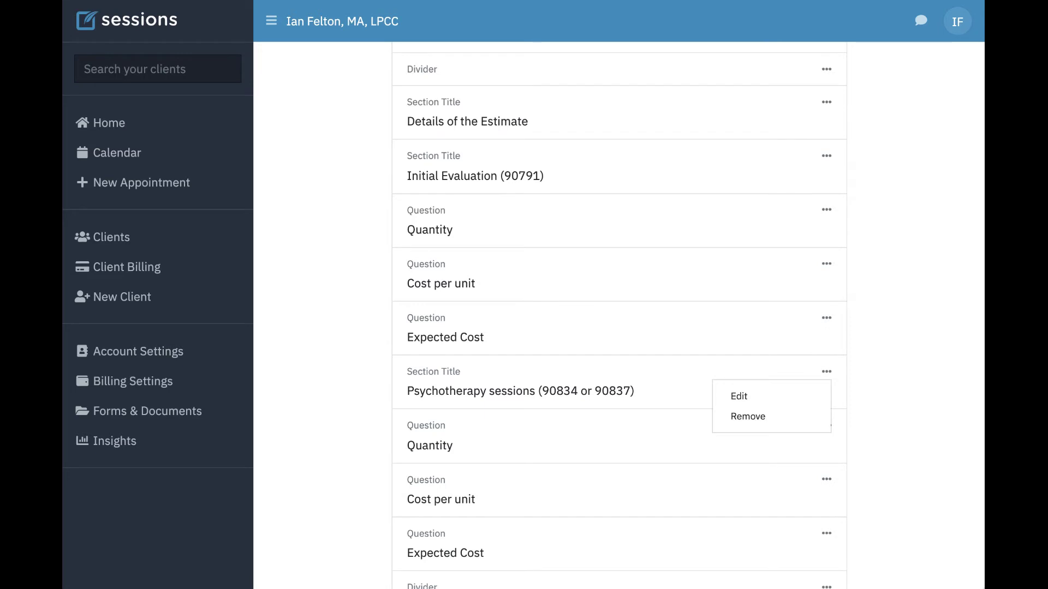
pyautogui.click(742, 400)
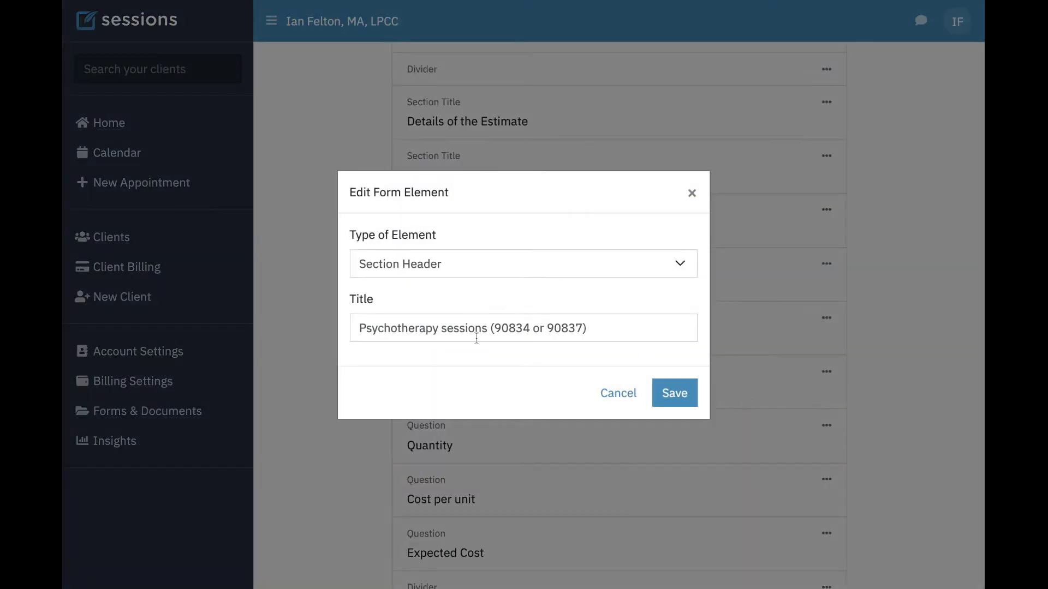
pyautogui.click(609, 329)
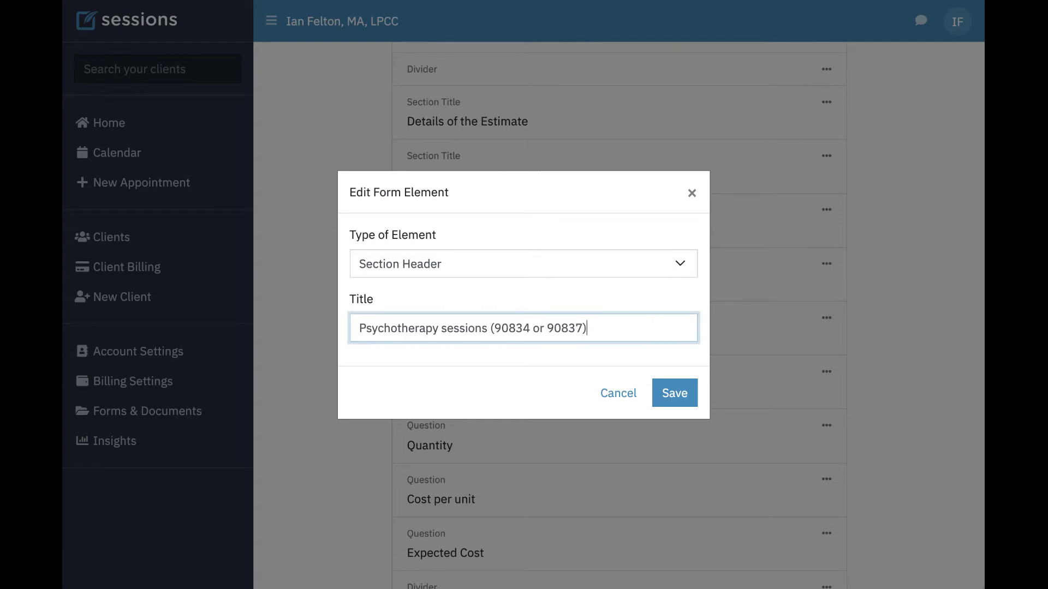
pyautogui.press('BackSpace')
pyautogui.press('BackSpace')
pyautogui.press('BackSpace')
pyautogui.press('BackSpace')
pyautogui.press('BackSpace')
pyautogui.press('BackSpace')
pyautogui.press('BackSpace')
pyautogui.press('BackSpace')
pyautogui.press('BackSpace')
pyautogui.press('BackSpace')
pyautogui.press('BackSpace')
pyautogui.press('BackSpace')
pyautogui.press('BackSpace')
pyautogui.press('BackSpace')
pyautogui.press('BackSpace')
pyautogui.press('BackSpace')
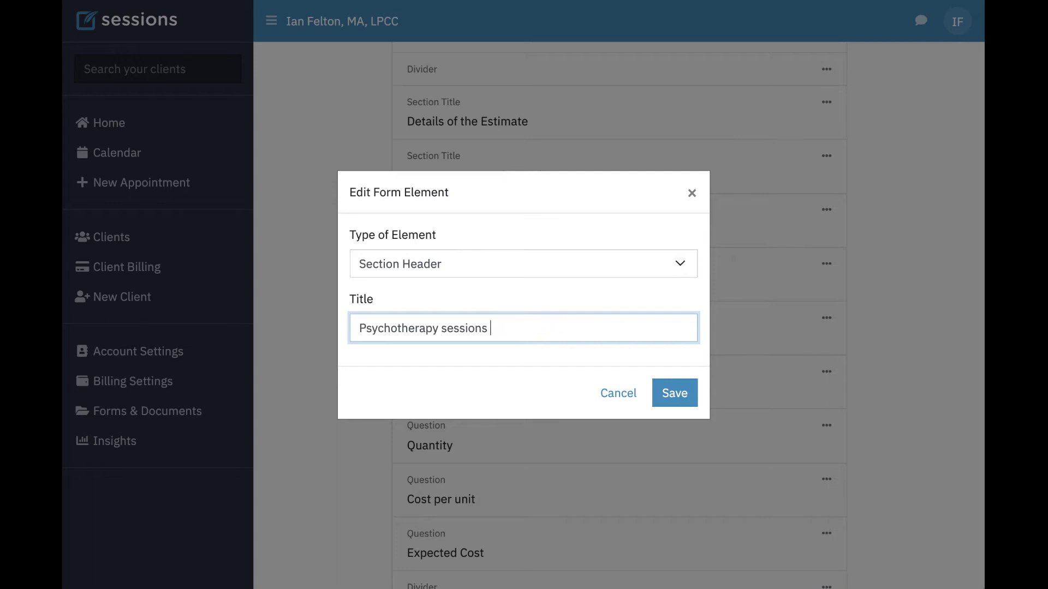
pyautogui.write('90837')
pyautogui.click(675, 395)
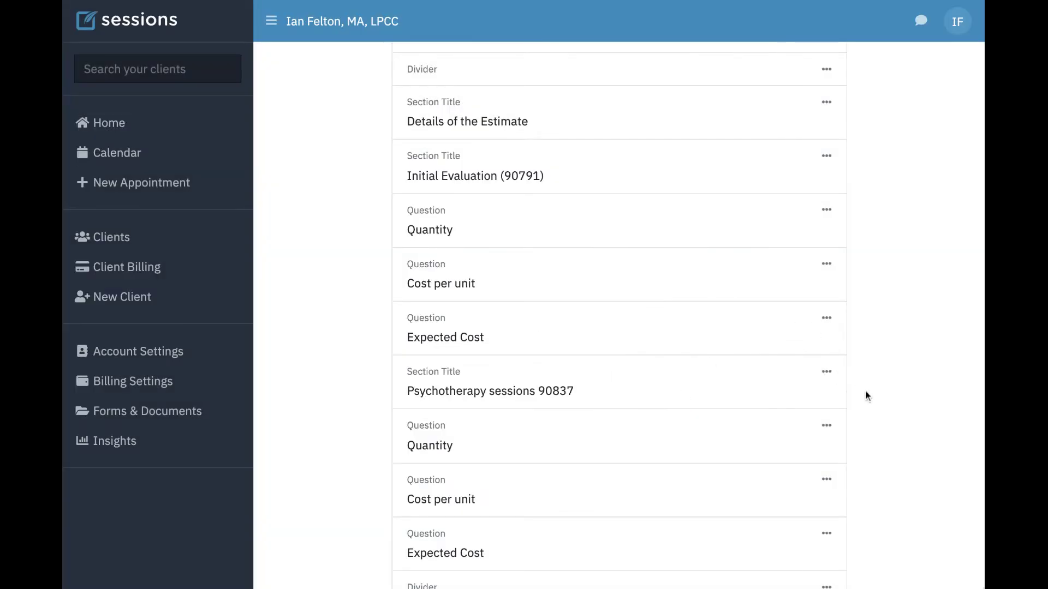
# Append 90837 to the form name in Edit Settings, save, and go back to Forms & Documents
pyautogui.scroll(-2, 878, 401)
pyautogui.scroll(3, 883, 411)
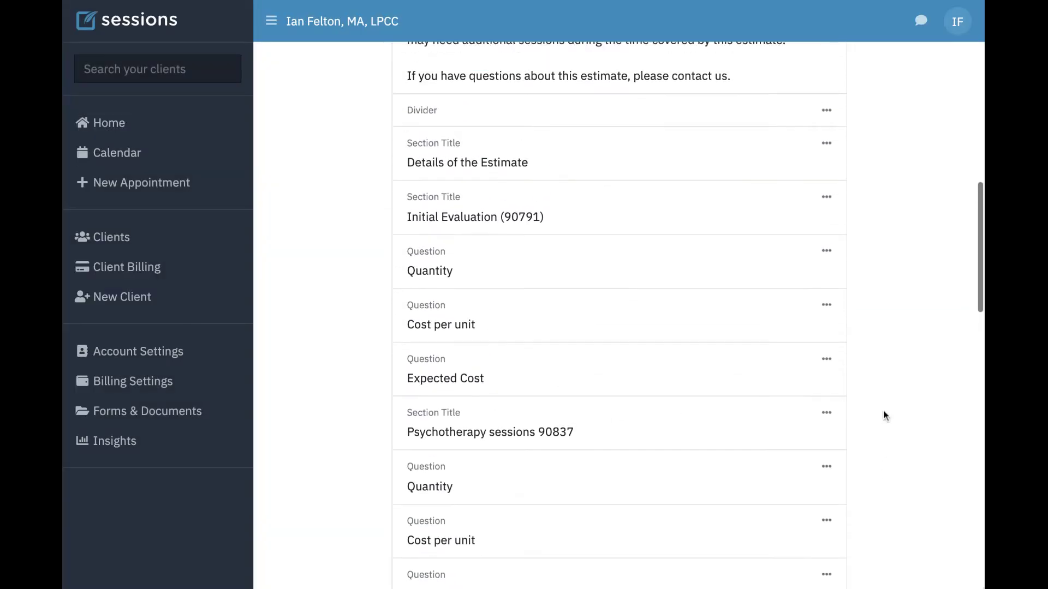
pyautogui.scroll(6, 885, 416)
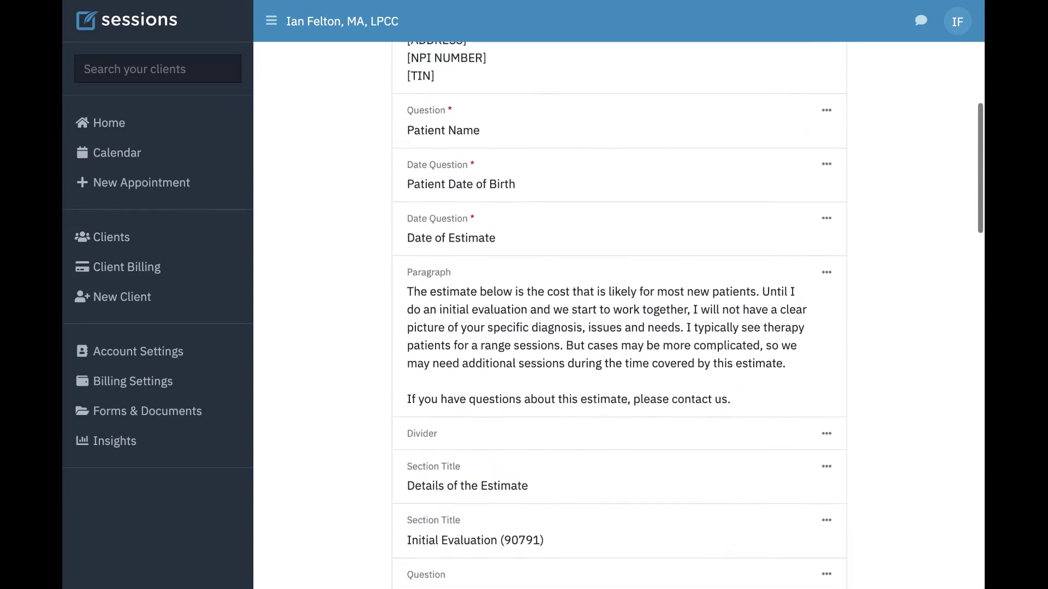
pyautogui.scroll(5, 885, 416)
pyautogui.scroll(-1, 885, 415)
pyautogui.scroll(1, 849, 93)
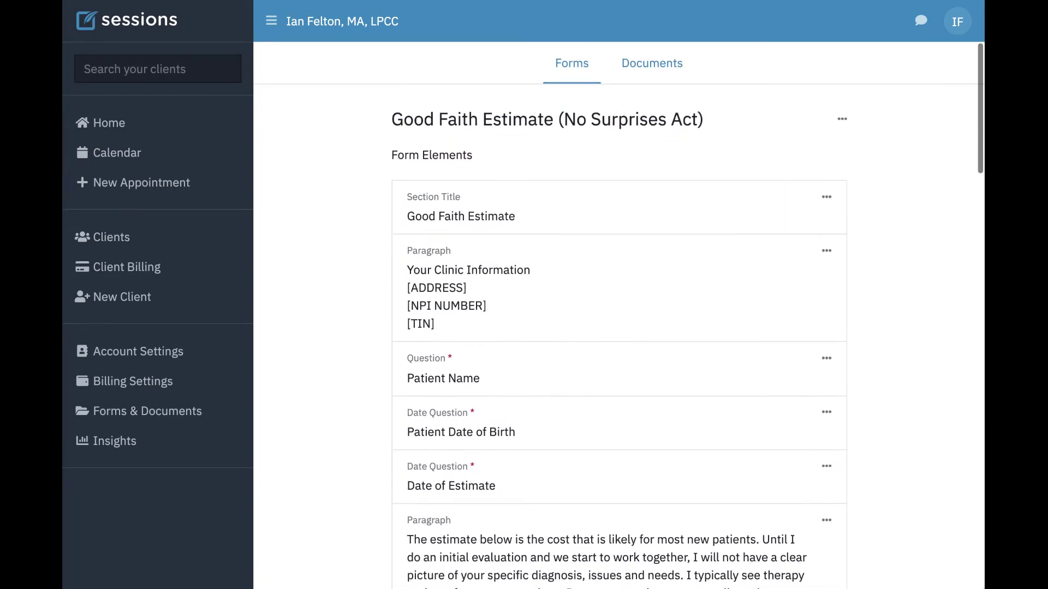
pyautogui.click(843, 120)
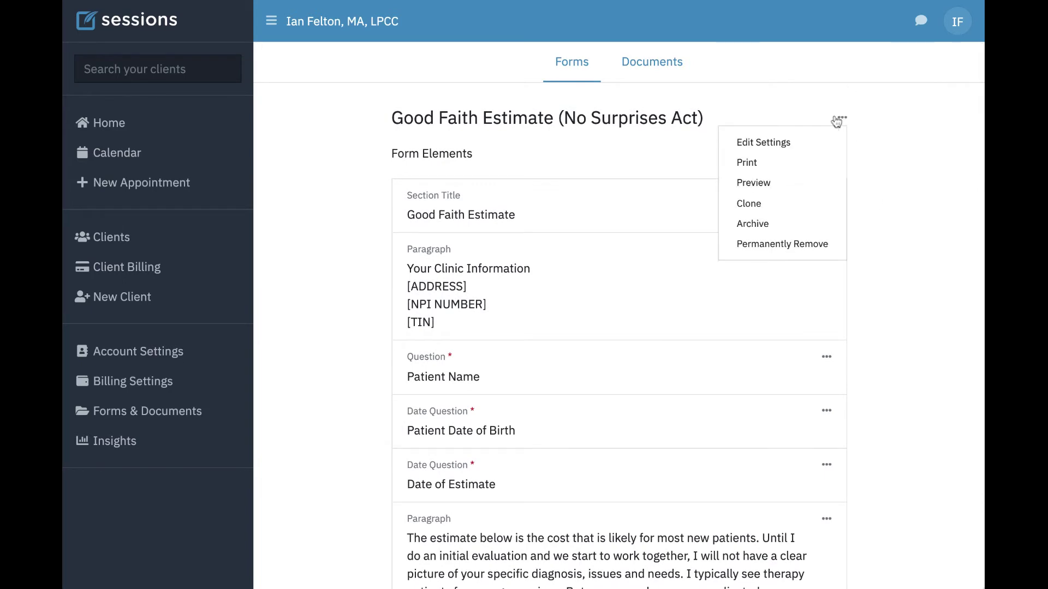
pyautogui.click(784, 146)
pyautogui.click(610, 293)
pyautogui.write('90837')
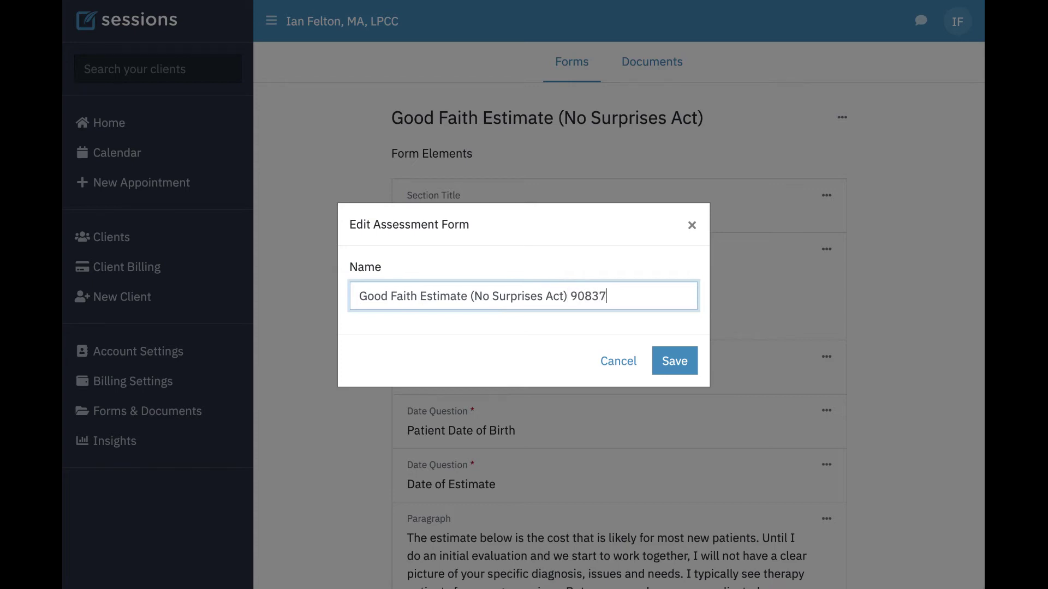
pyautogui.click(674, 361)
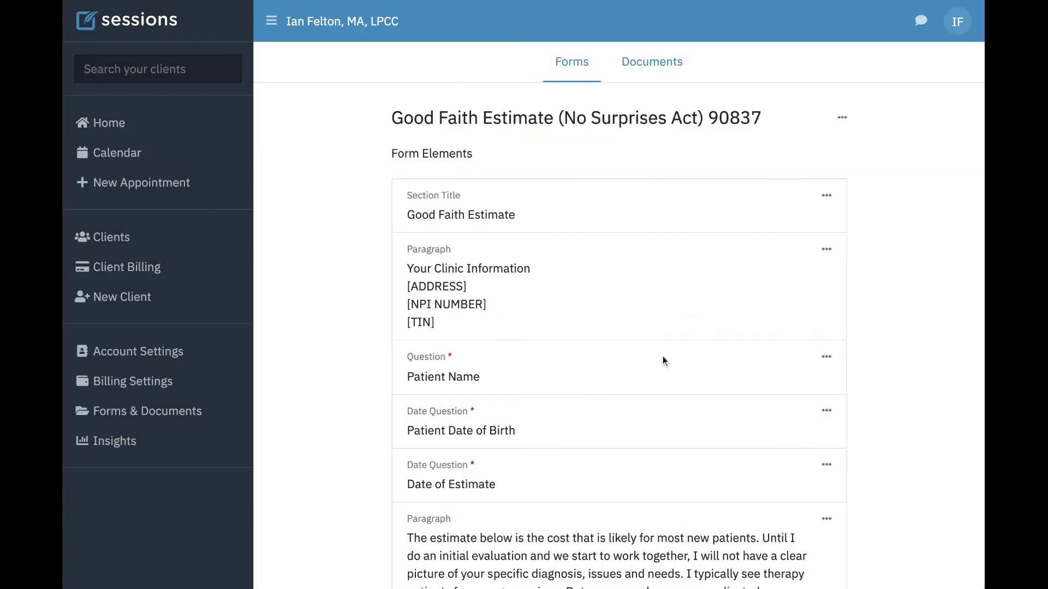
pyautogui.click(192, 417)
# Open the original Good Faith Estimate form and append 90834 to its name
pyautogui.scroll(-10, 558, 332)
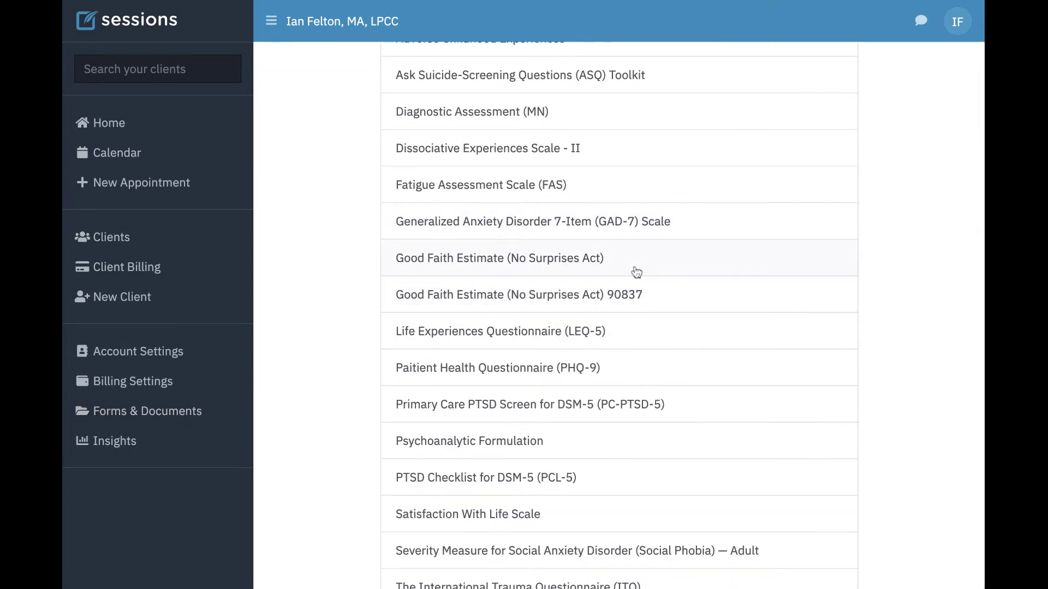
pyautogui.click(627, 262)
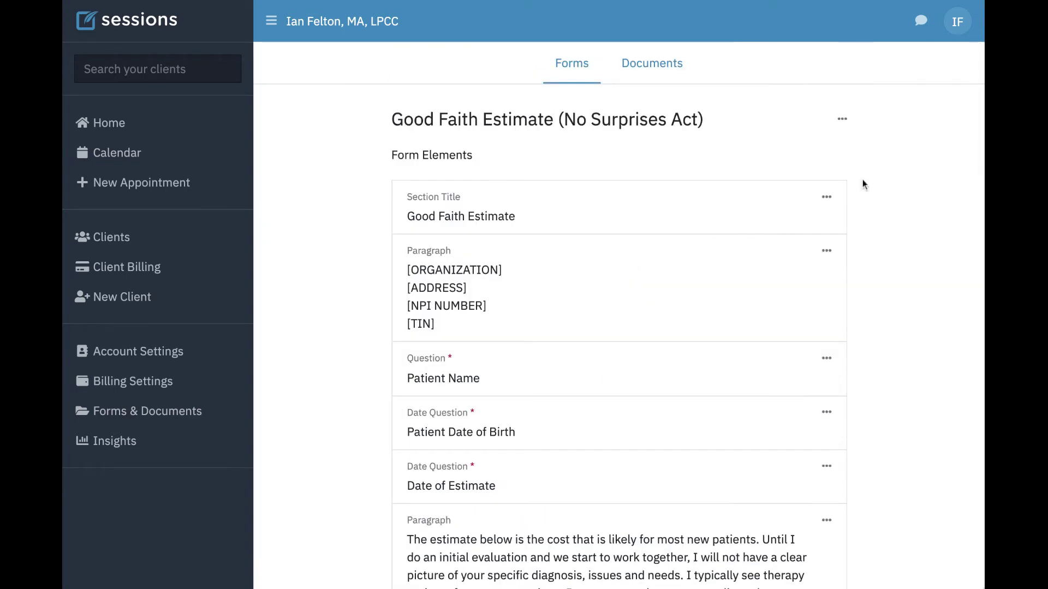
pyautogui.click(842, 120)
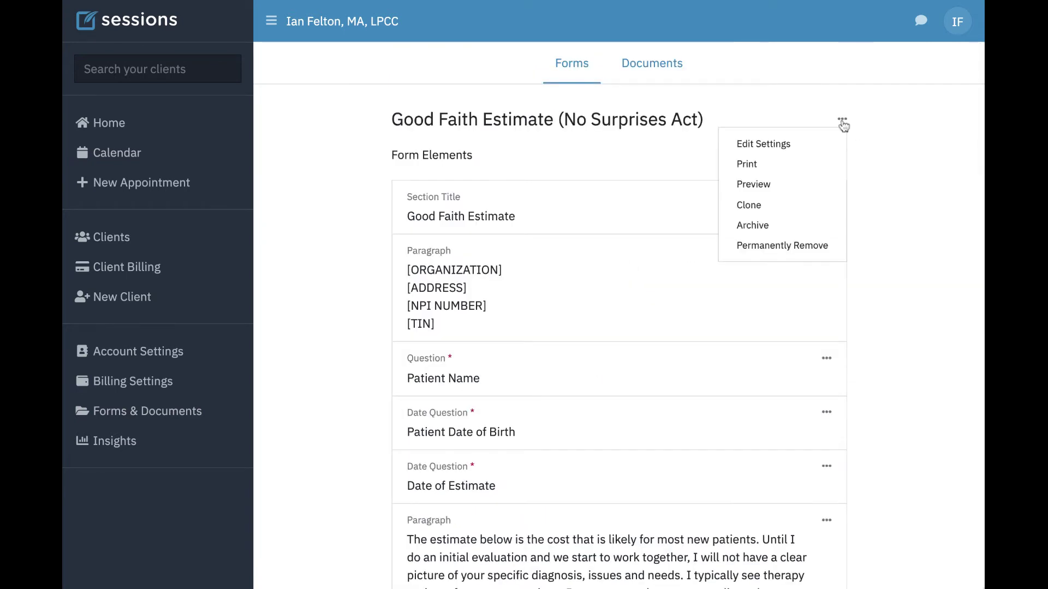
pyautogui.click(764, 144)
pyautogui.click(594, 296)
pyautogui.write('908')
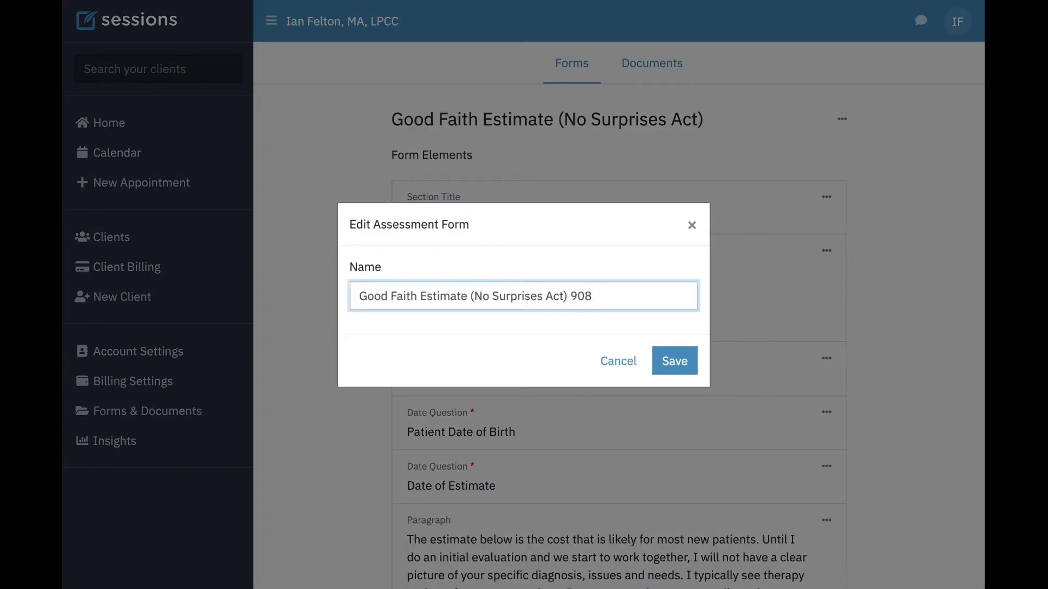
pyautogui.write('34')
pyautogui.click(675, 362)
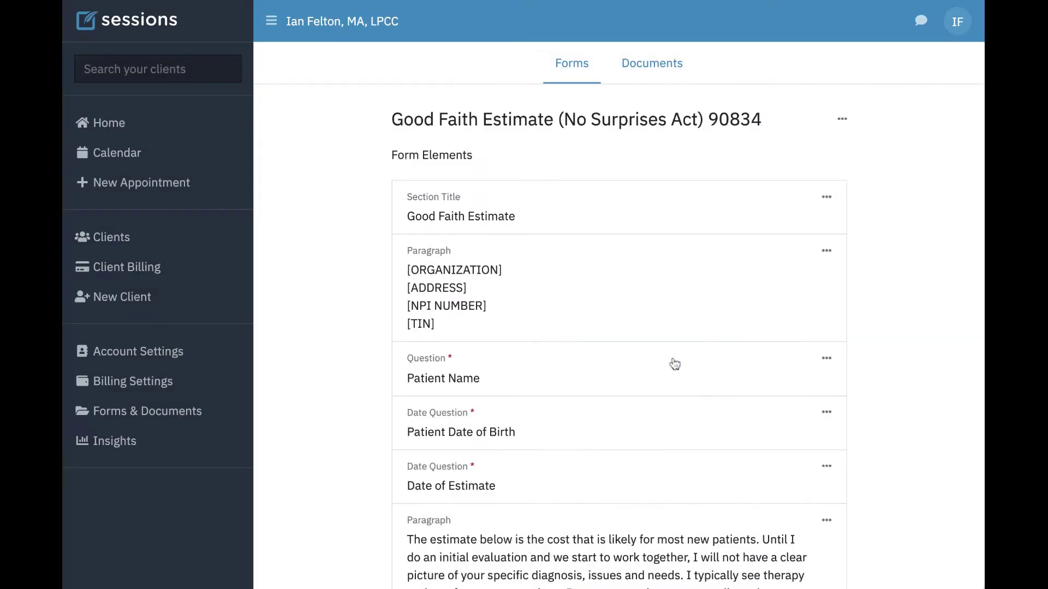
# Retitle the psychotherapy section 'Psychotherapy sessions 90834' and save it
pyautogui.scroll(-6, 840, 356)
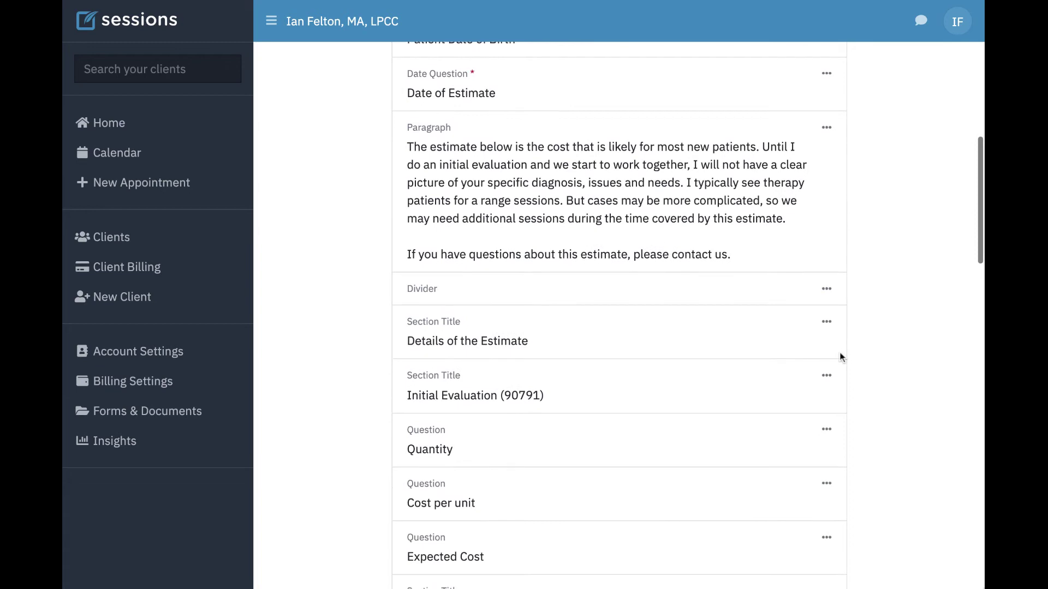
pyautogui.scroll(-2, 831, 376)
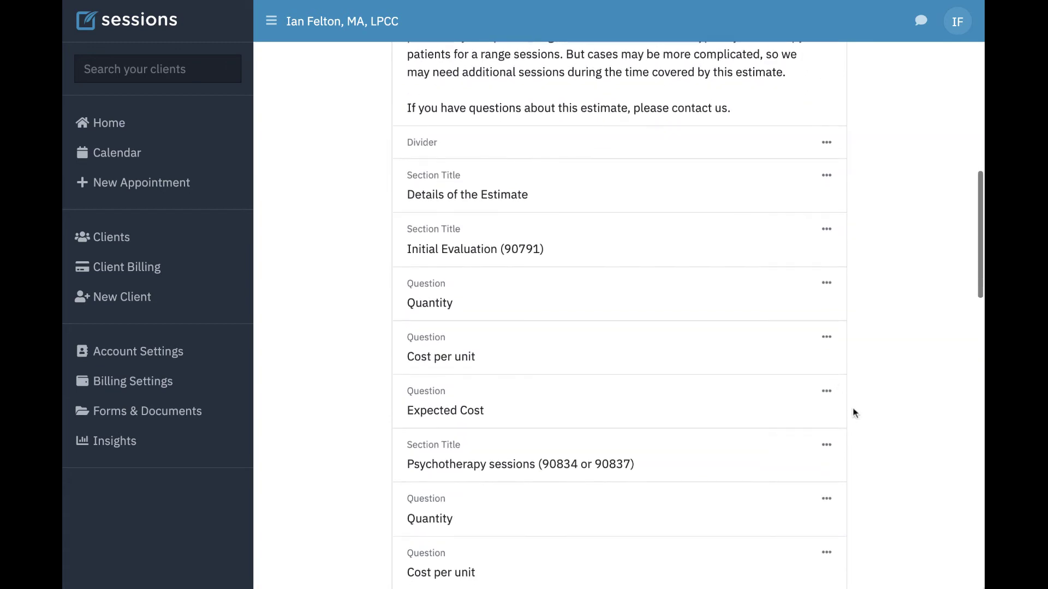
pyautogui.click(827, 445)
pyautogui.click(773, 465)
pyautogui.click(591, 330)
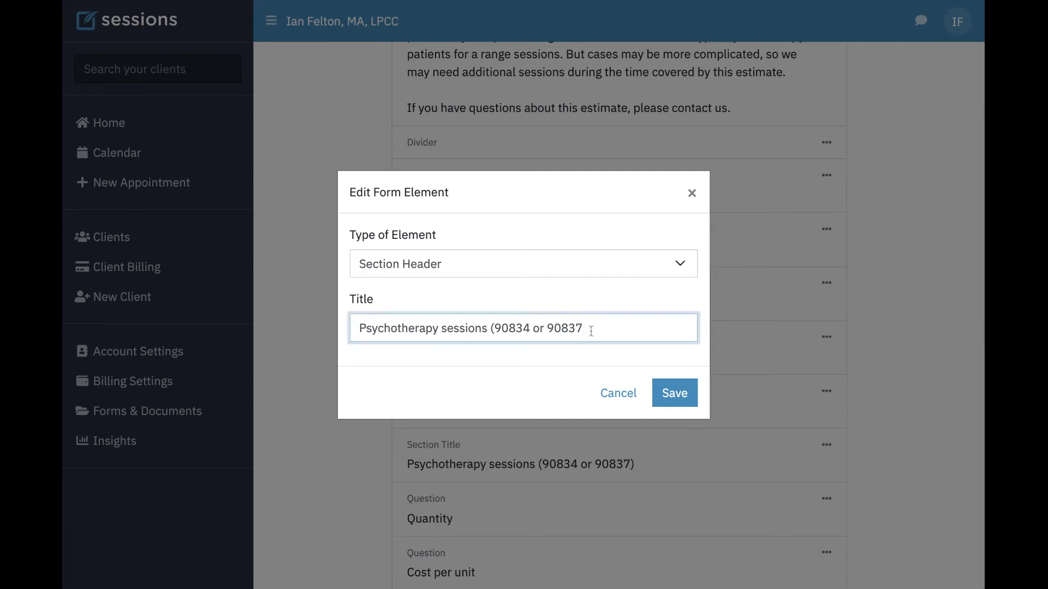
pyautogui.press('BackSpace')
pyautogui.press('BackSpace')
pyautogui.press('BackSpace')
pyautogui.press('BackSpace')
pyautogui.press('BackSpace')
pyautogui.press('Left')
pyautogui.press('Left')
pyautogui.press('Left')
pyautogui.press('Left')
pyautogui.press('Left')
pyautogui.press('BackSpace')
pyautogui.click(673, 403)
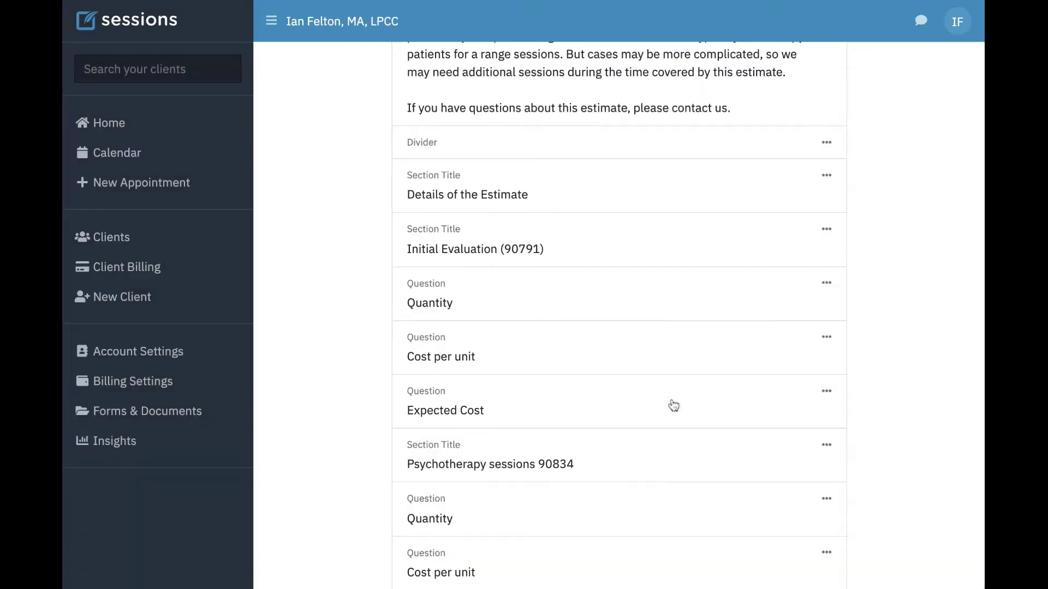
pyautogui.scroll(10, 893, 385)
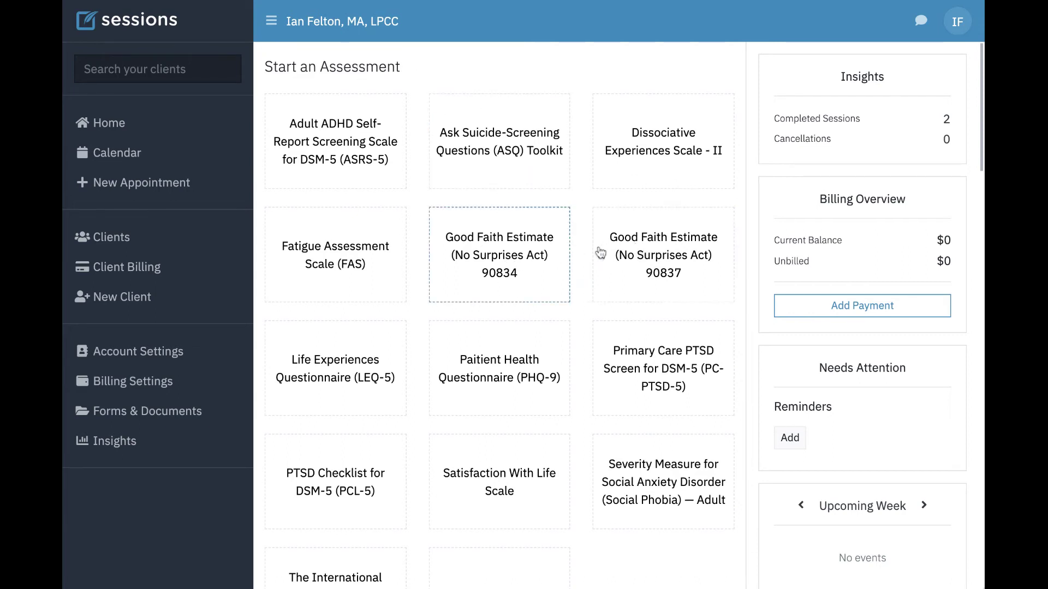
# Start a 'Good Faith Estimate (No Surprises Act) 90837' assessment from the client's page
pyautogui.click(661, 256)
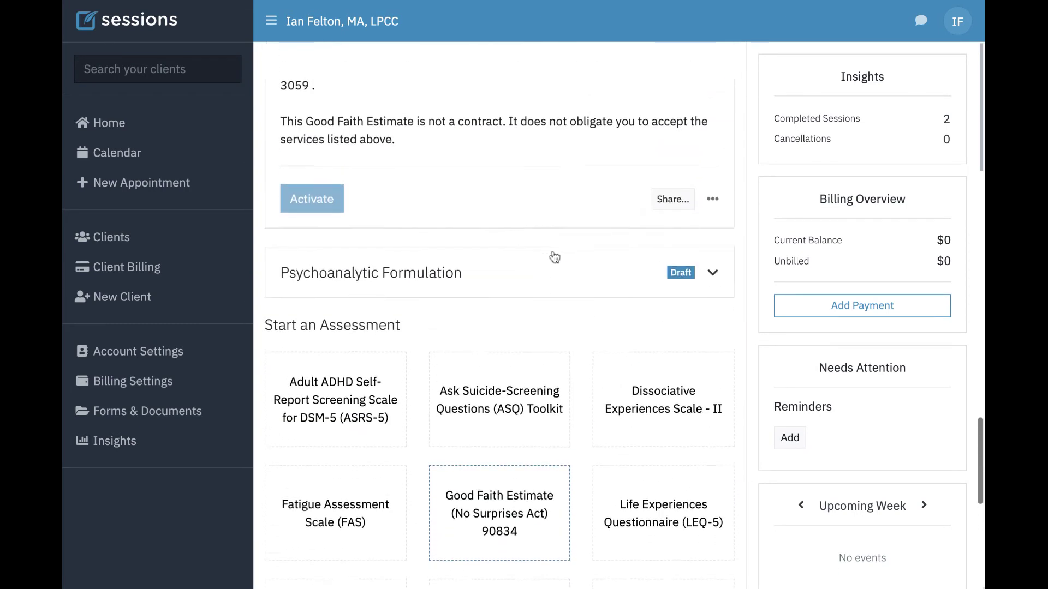
# Enter the patient's name and a date of birth of 01/01/2000
pyautogui.scroll(5, 551, 257)
pyautogui.scroll(15, 499, 315)
pyautogui.scroll(10, 500, 315)
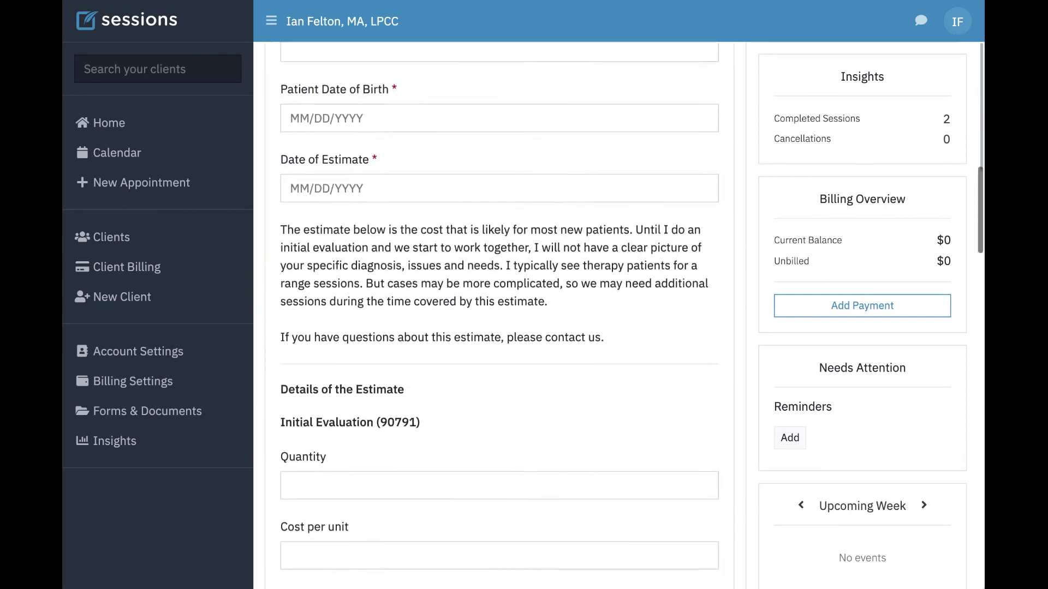
pyautogui.scroll(-1, 499, 319)
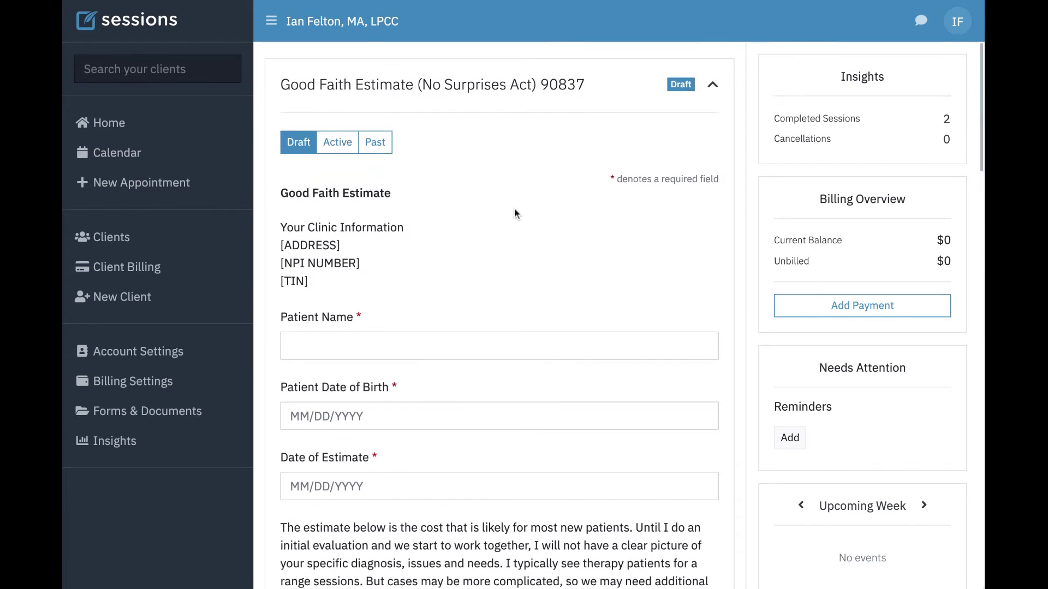
pyautogui.scroll(-1, 515, 214)
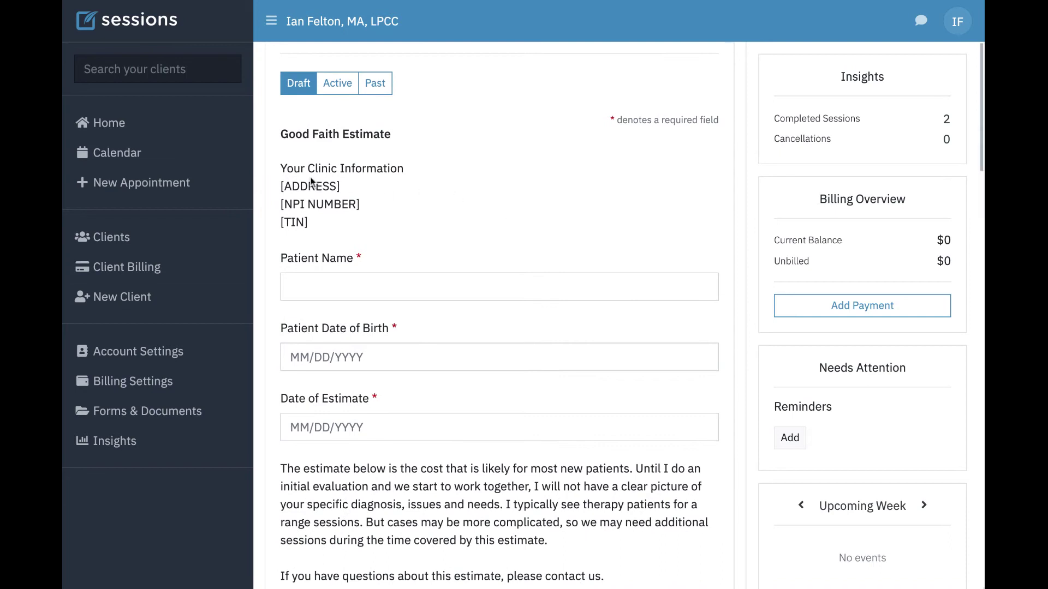
pyautogui.scroll(-1, 335, 201)
pyautogui.scroll(1, 334, 201)
pyautogui.click(315, 288)
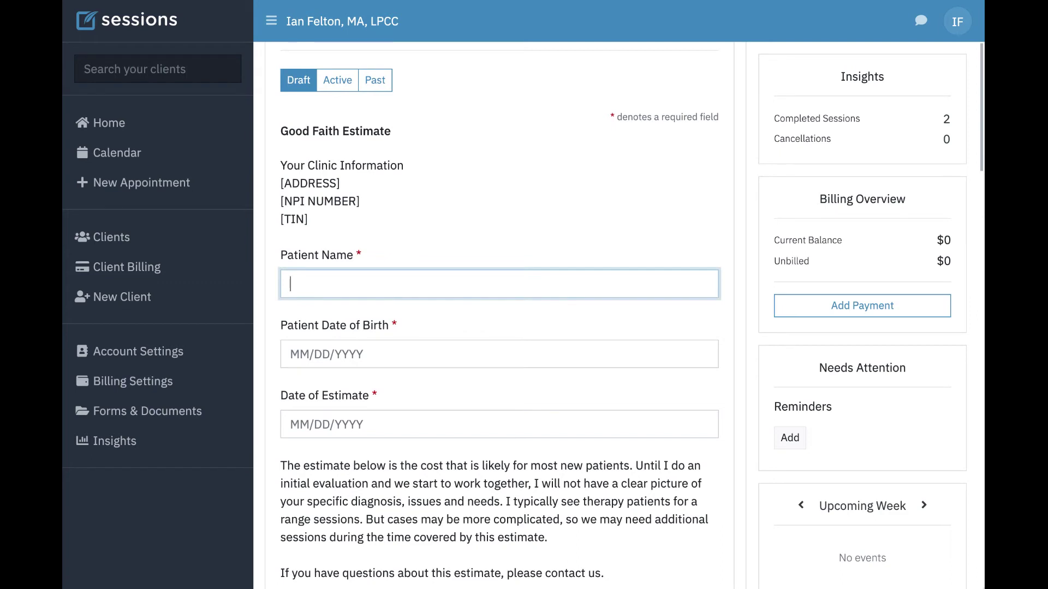
pyautogui.write('New Client')
pyautogui.scroll(-3, 355, 270)
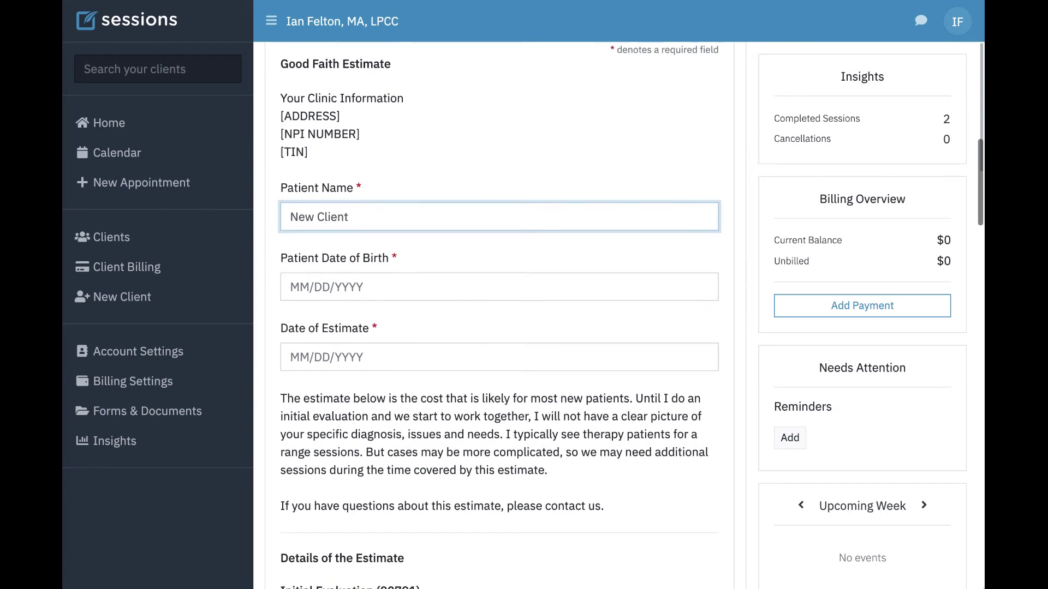
pyautogui.click(297, 286)
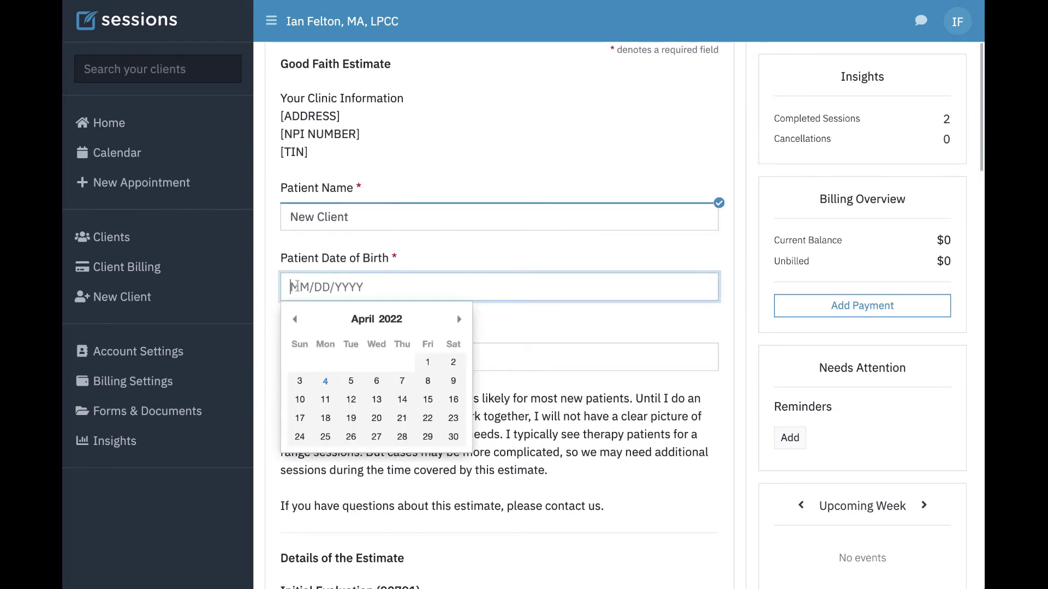
pyautogui.write('01/')
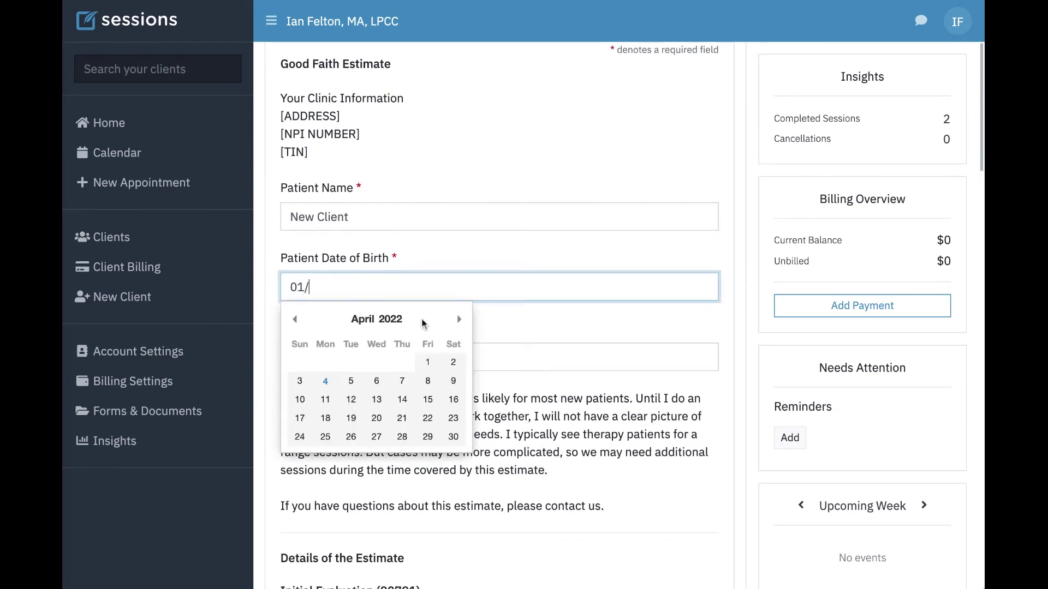
pyautogui.write('01/2000')
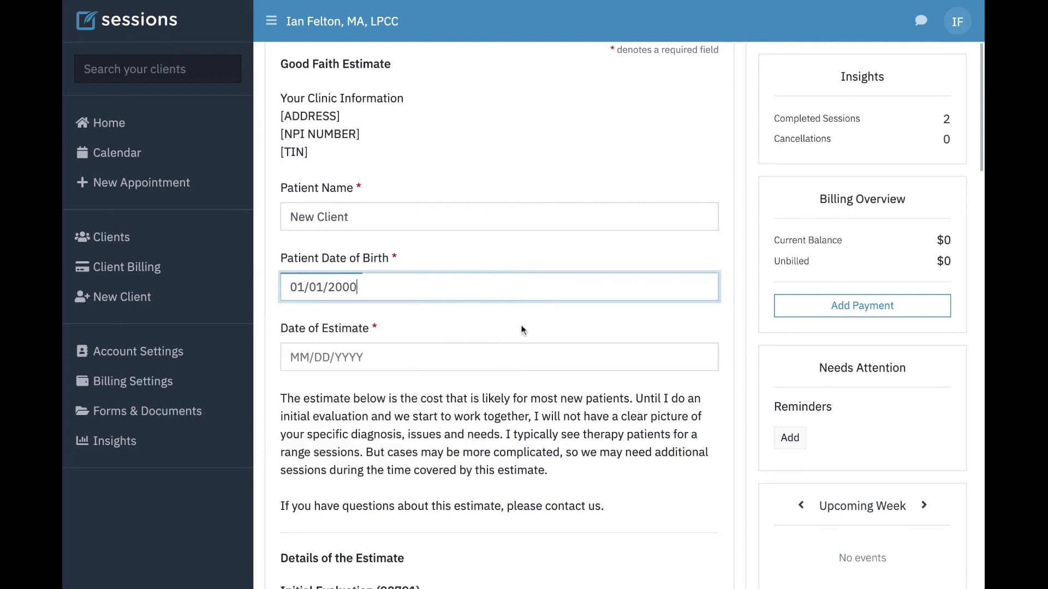
pyautogui.press('Escape')
# Set the Date of Estimate to April 1, 2022 (04/01/2022)
pyautogui.scroll(-1, 352, 337)
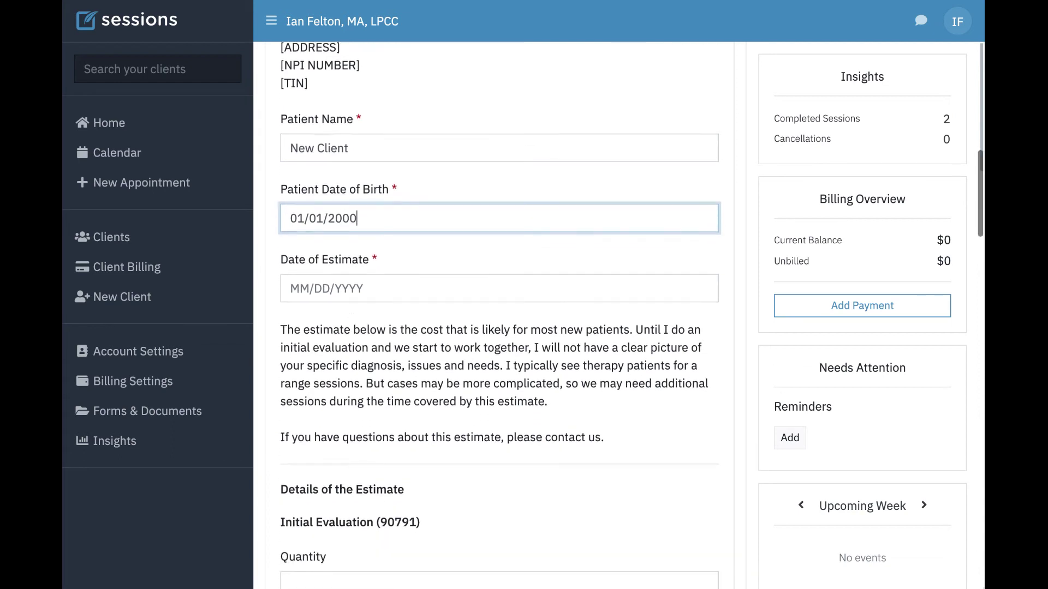
pyautogui.click(322, 285)
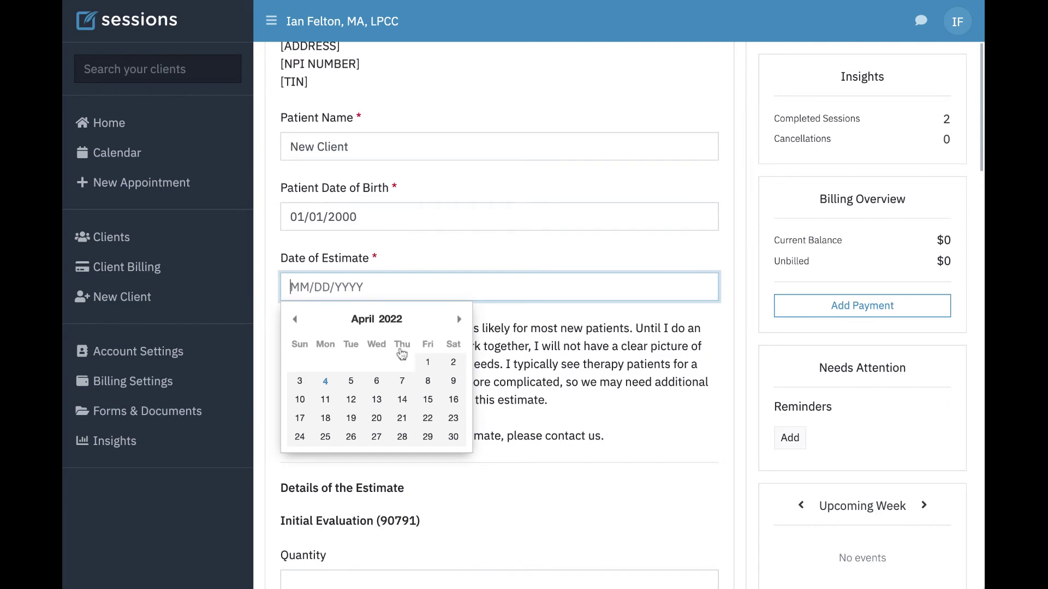
pyautogui.click(427, 362)
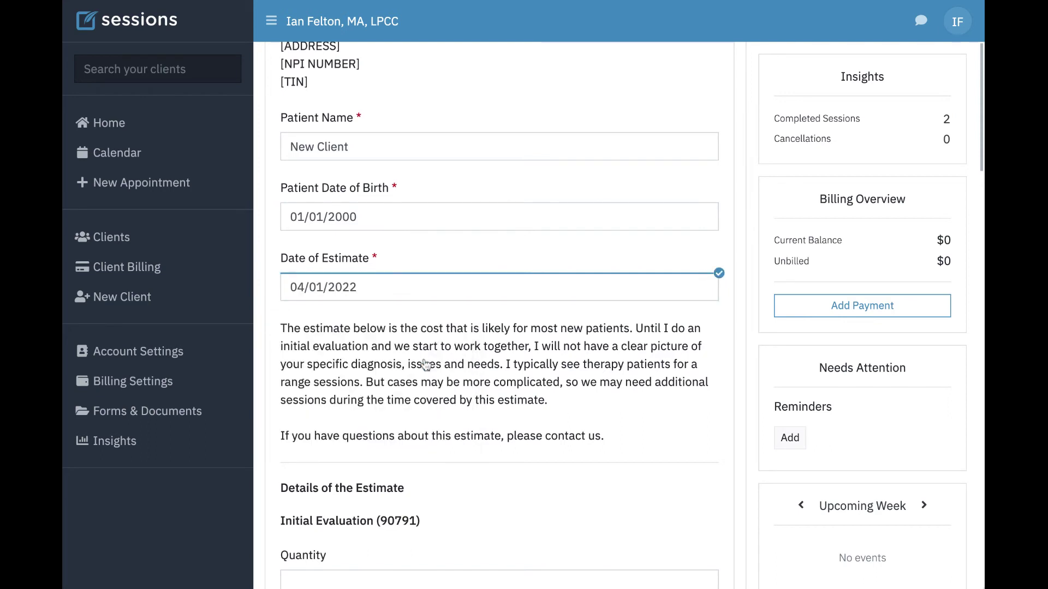
pyautogui.scroll(-2, 426, 365)
pyautogui.scroll(-1, 502, 269)
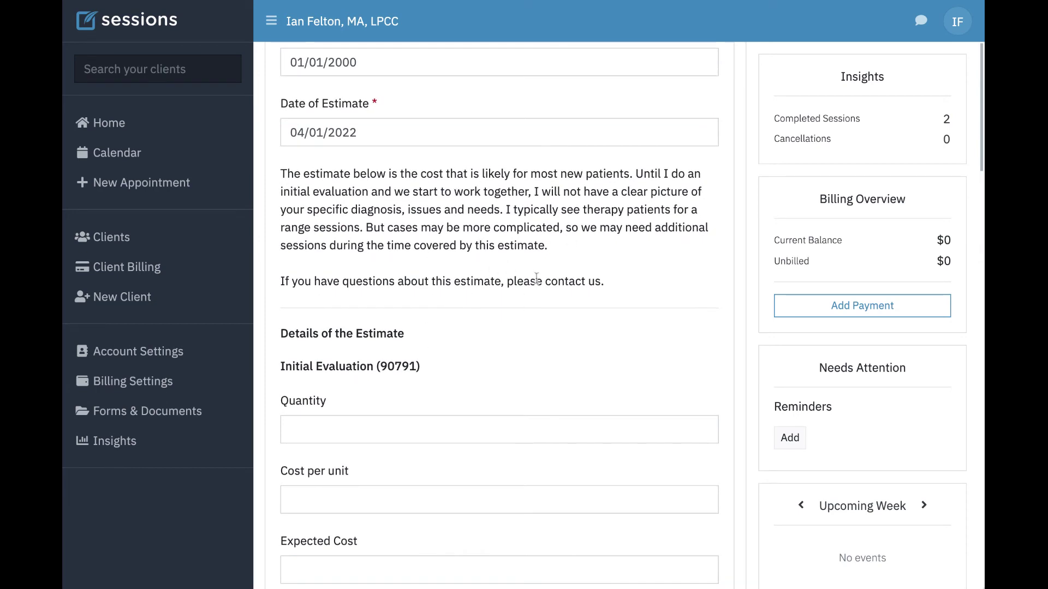
pyautogui.scroll(-4, 464, 263)
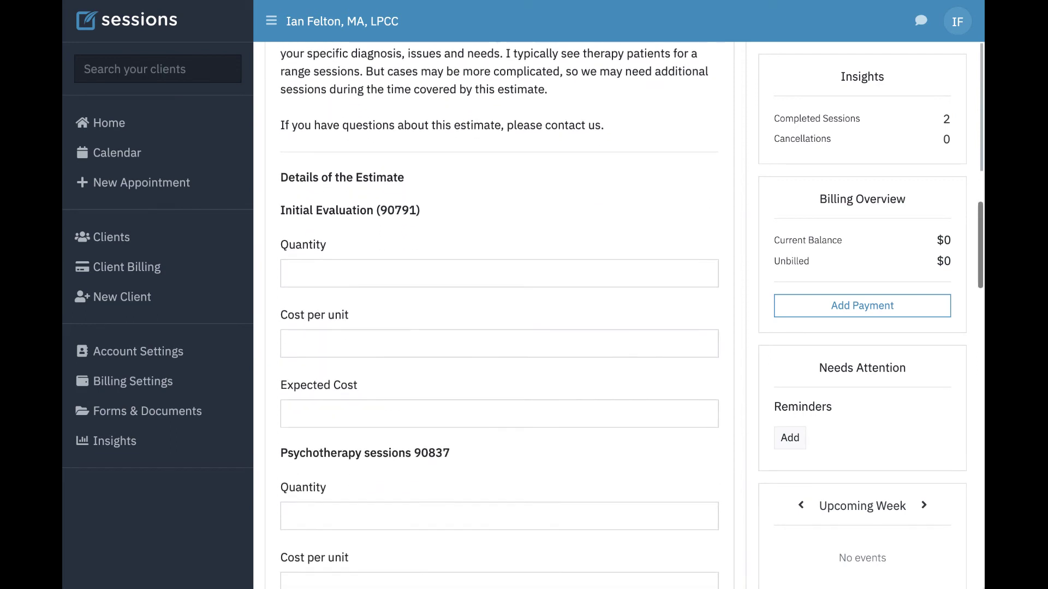
# Enter the initial evaluation as quantity 1 at $200 per unit
pyautogui.click(345, 246)
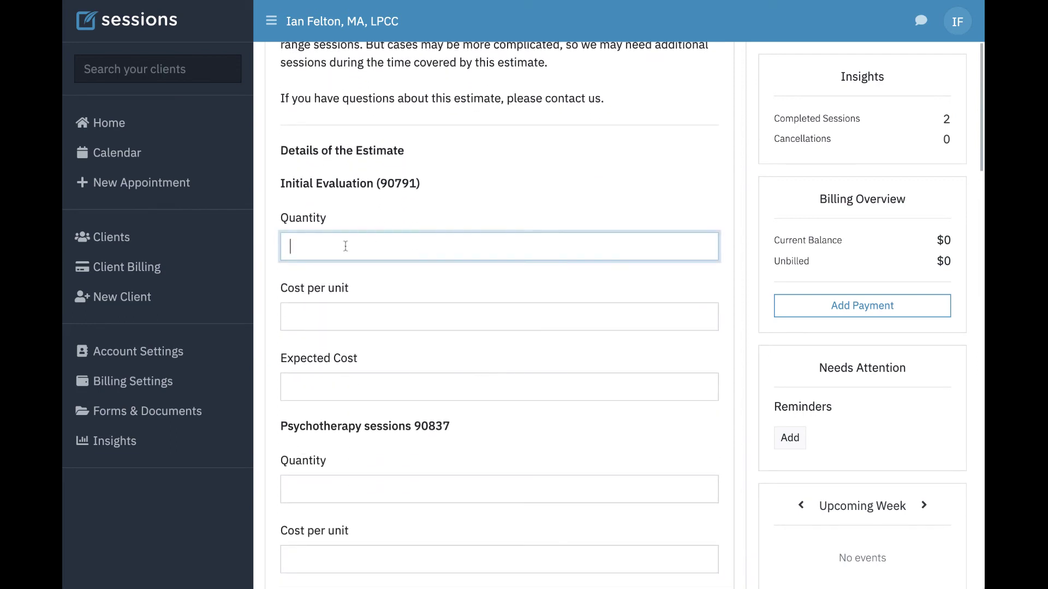
pyautogui.write('1')
pyautogui.click(314, 326)
pyautogui.write('200')
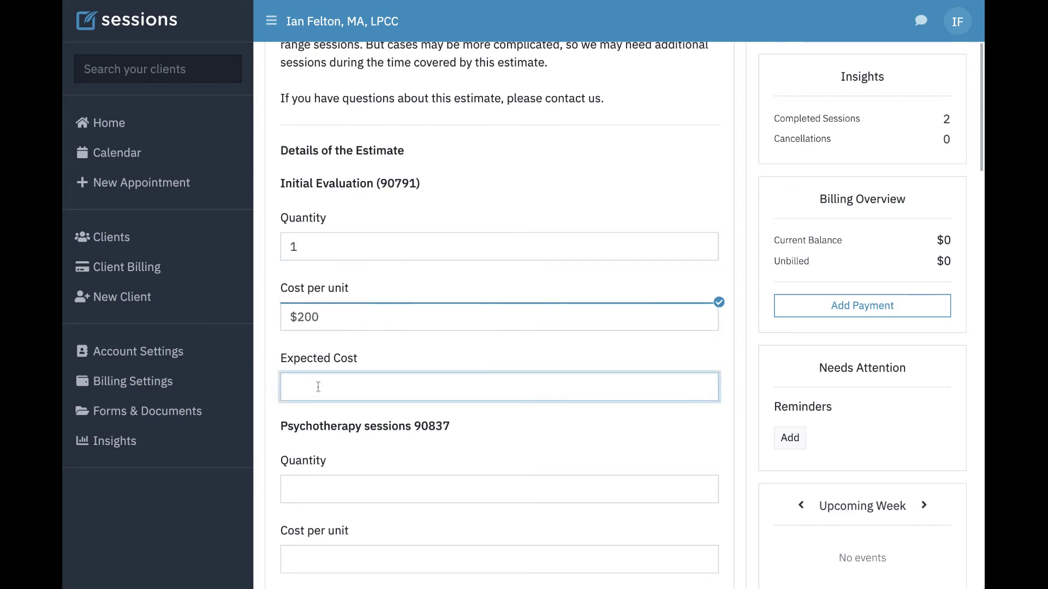
pyautogui.write('$200')
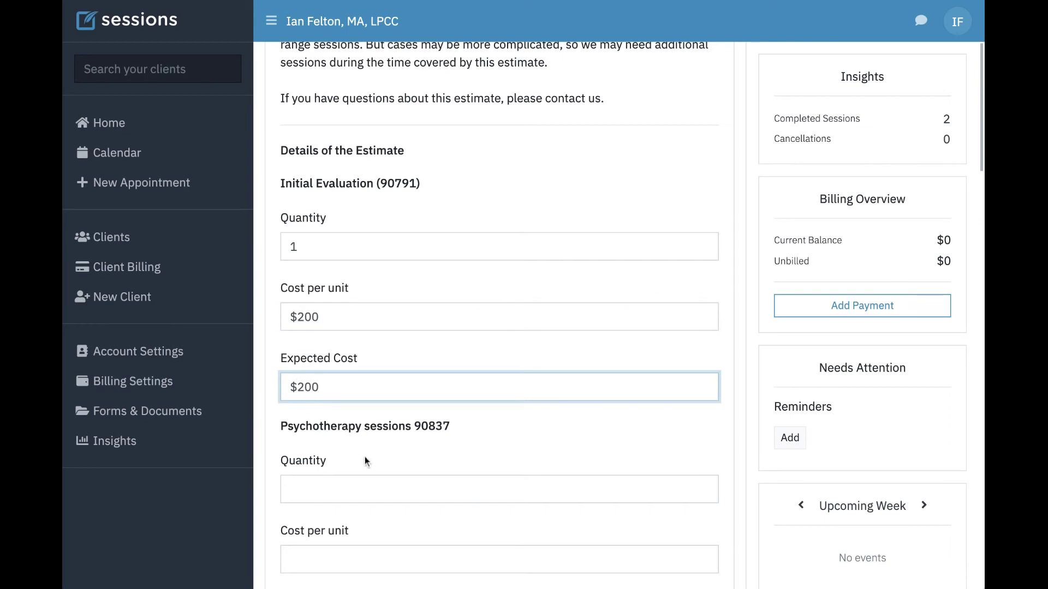
# Enter 20 psychotherapy sessions at $100 each, with an expected cost of $2000
pyautogui.scroll(-2, 367, 461)
pyautogui.click(321, 376)
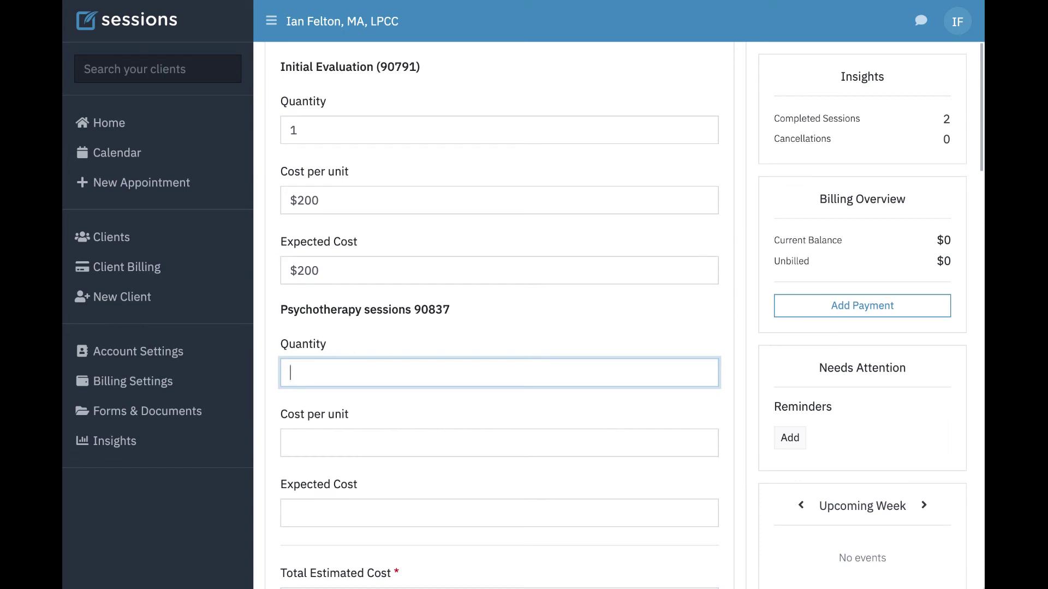
pyautogui.write('20')
pyautogui.click(316, 445)
pyautogui.write('$1')
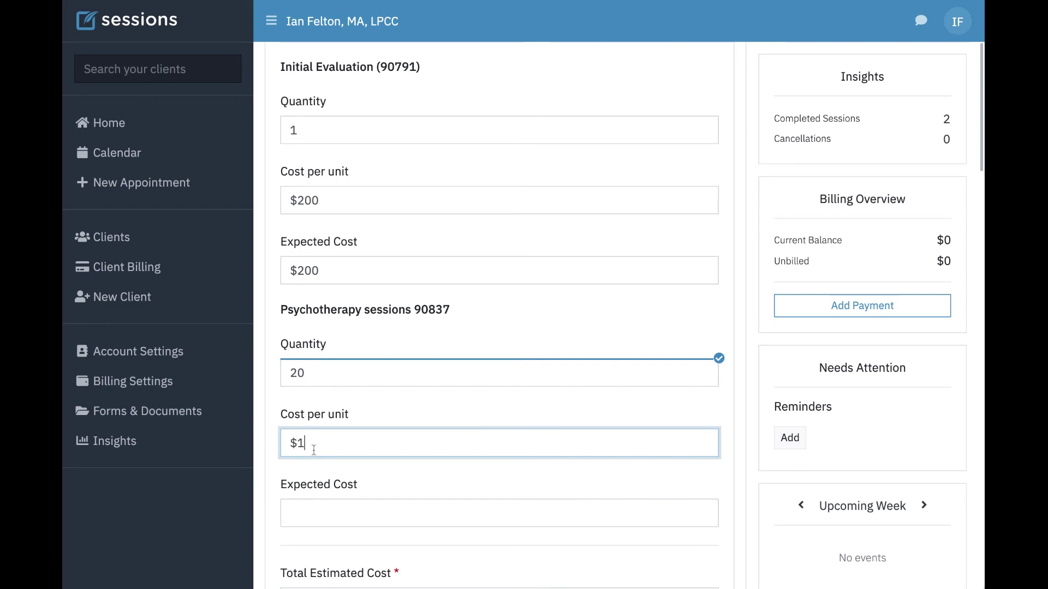
pyautogui.write('00')
pyautogui.scroll(-1, 499, 322)
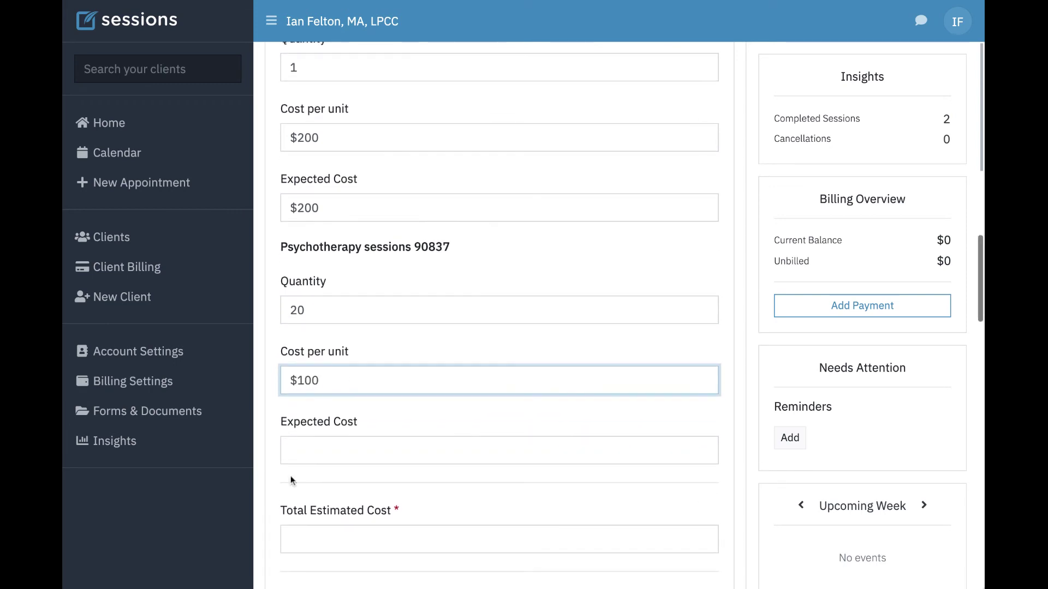
pyautogui.click(311, 448)
pyautogui.write('$')
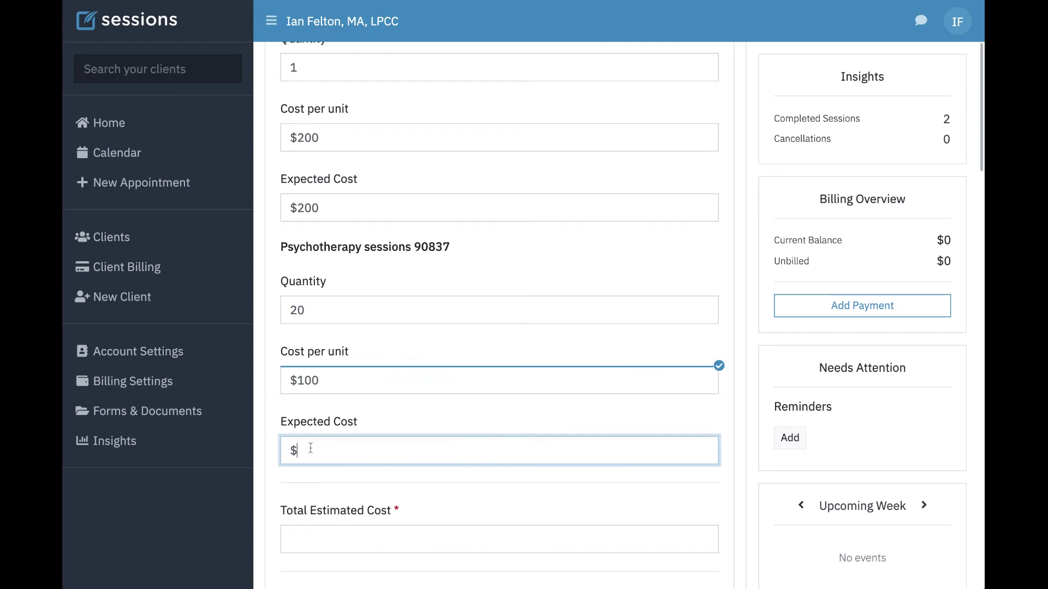
pyautogui.write('2000')
# Set the Total Estimated Cost to $2200 and scroll to the form's bottom
pyautogui.scroll(1, 320, 201)
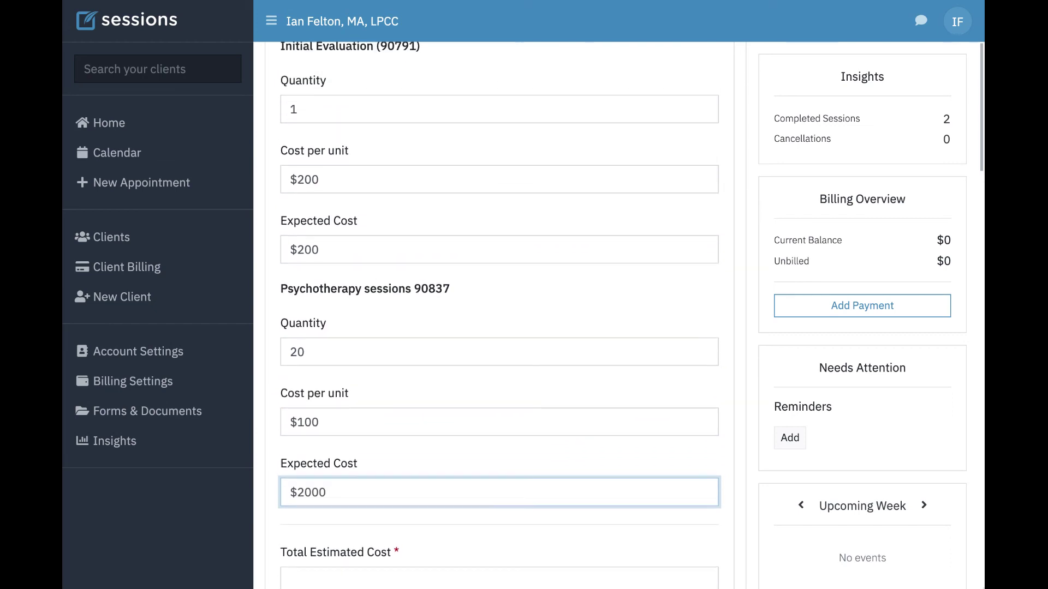
pyautogui.scroll(-1, 319, 201)
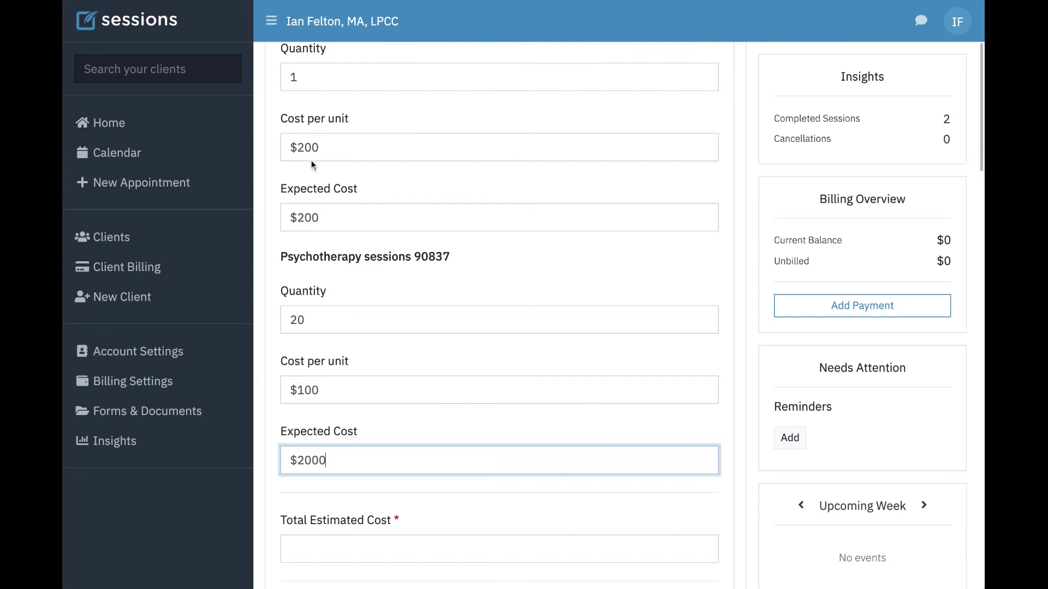
pyautogui.scroll(-2, 347, 440)
pyautogui.scroll(-1, 347, 442)
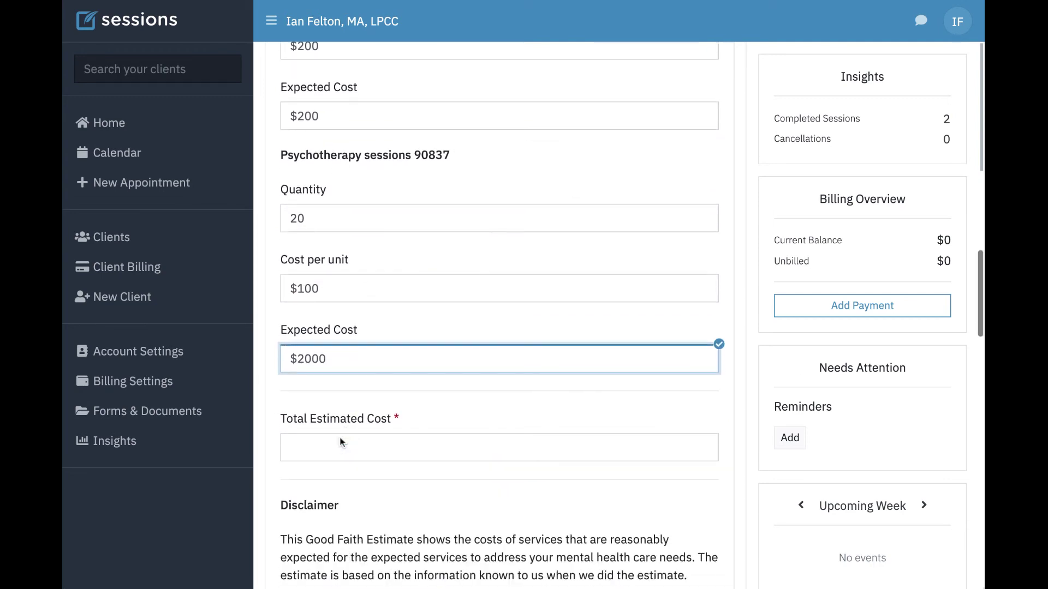
pyautogui.click(322, 444)
pyautogui.write('$2200')
pyautogui.scroll(-10, 329, 353)
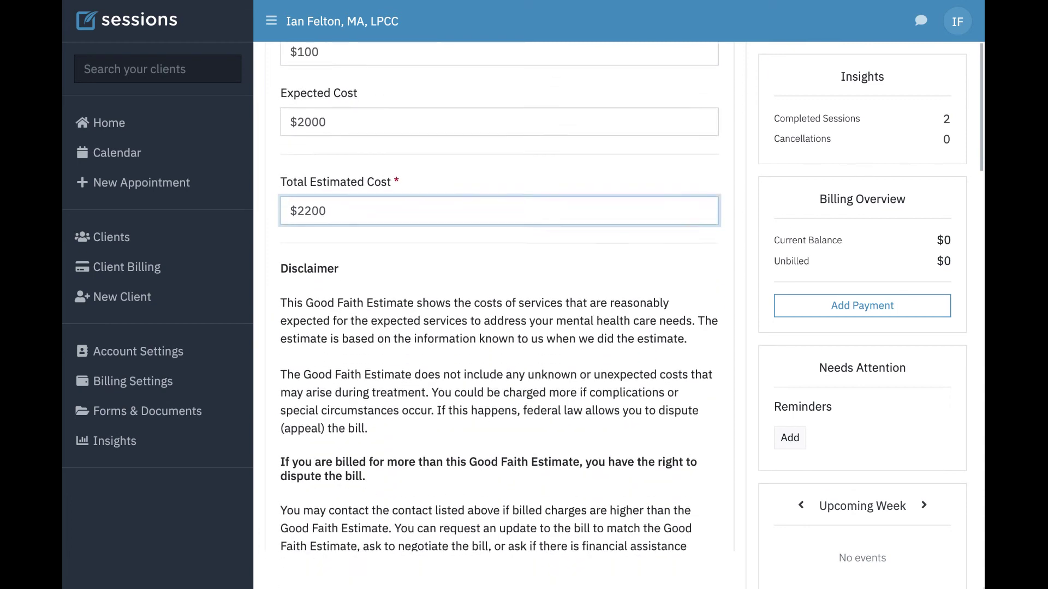
pyautogui.scroll(-9, 329, 353)
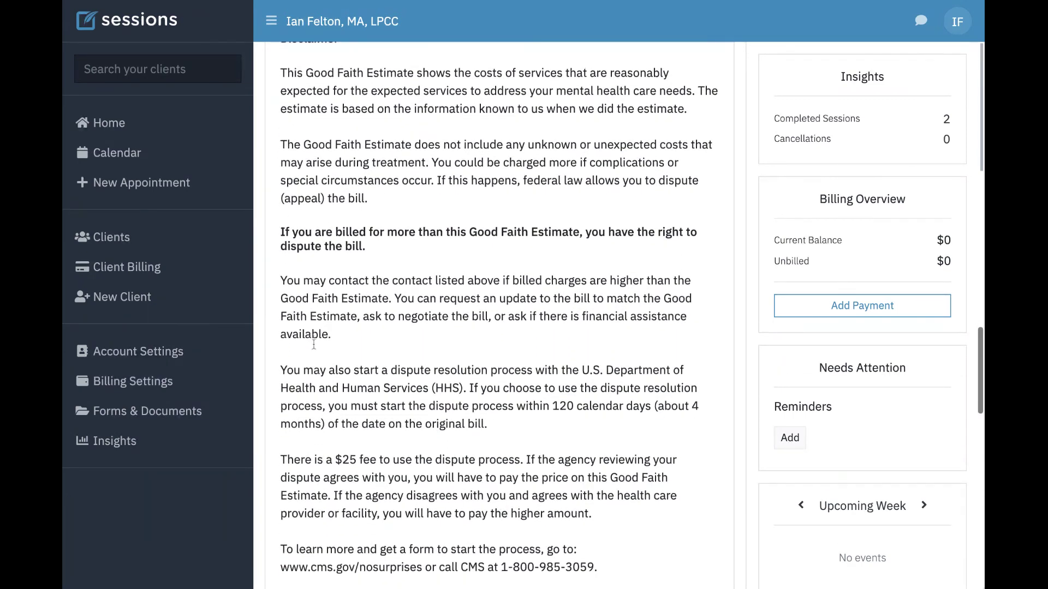
pyautogui.scroll(1, 313, 344)
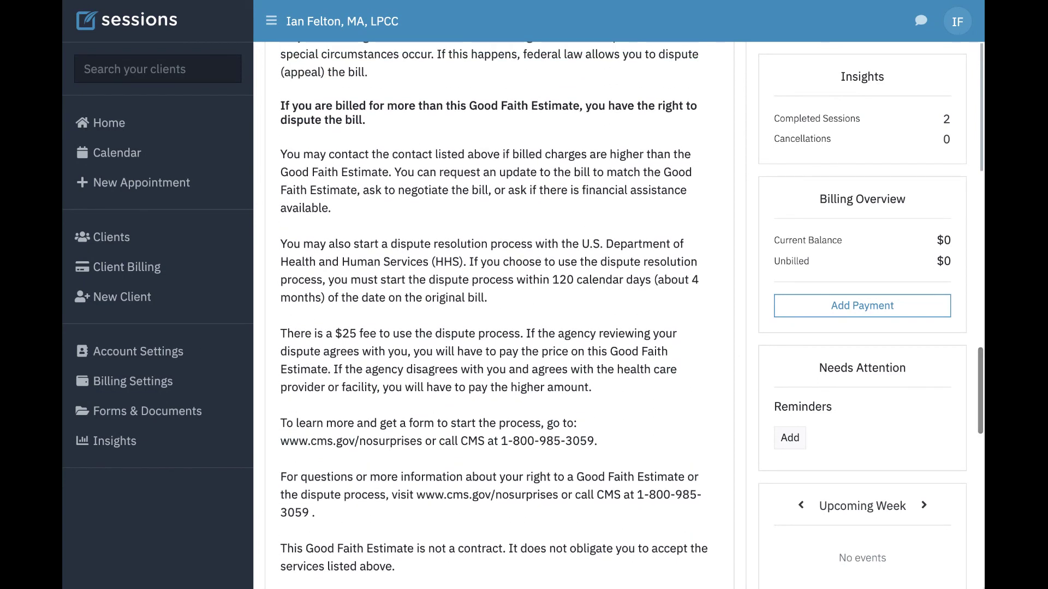
pyautogui.scroll(-3, 499, 313)
pyautogui.scroll(-2, 371, 367)
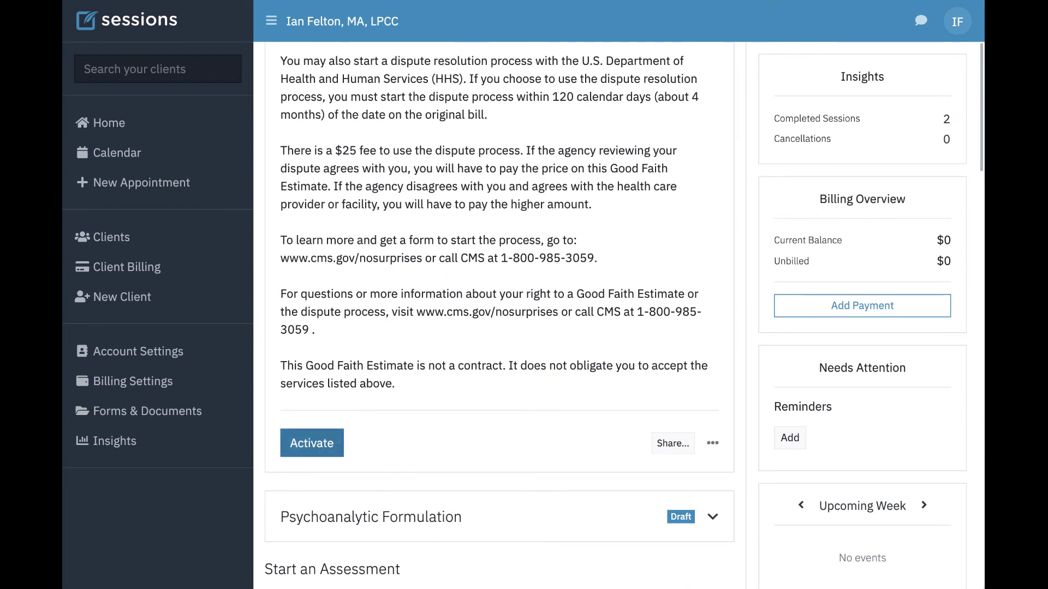
# Activate the estimate with Sign and Complete
pyautogui.click(318, 446)
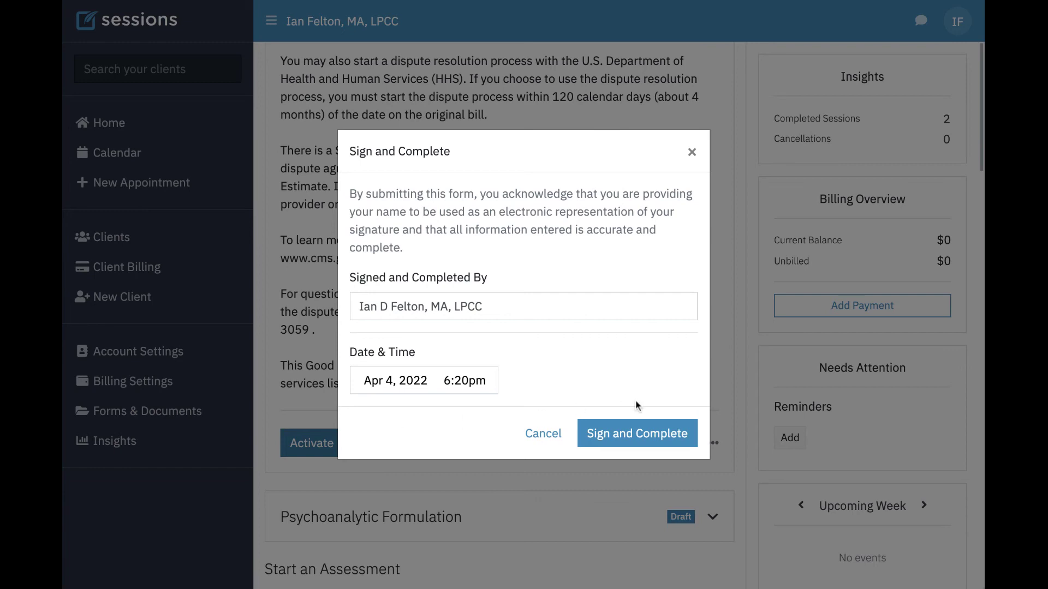
pyautogui.click(633, 435)
pyautogui.scroll(10, 530, 267)
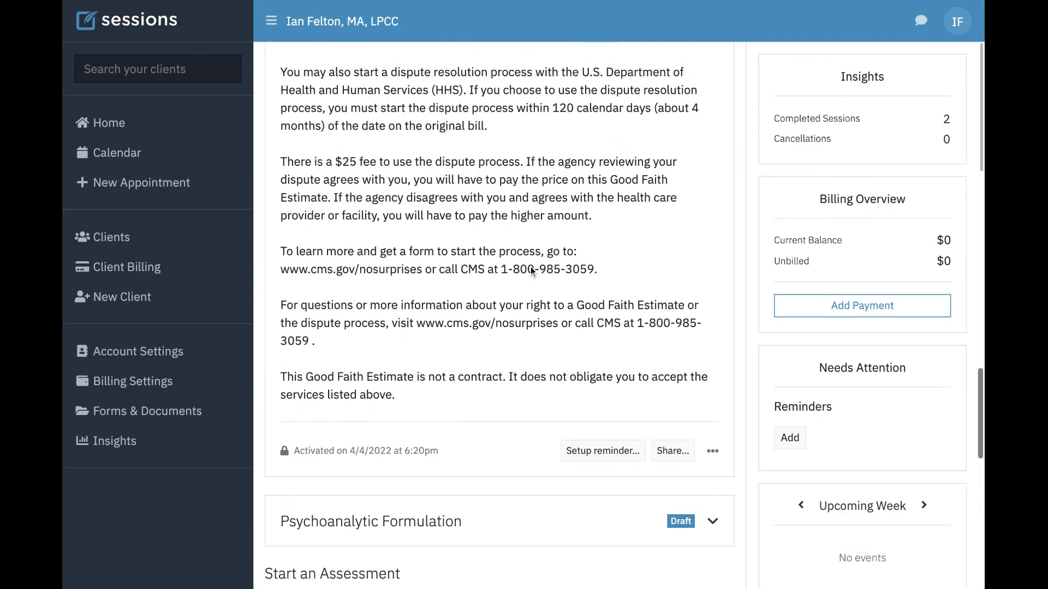
pyautogui.scroll(4, 331, 178)
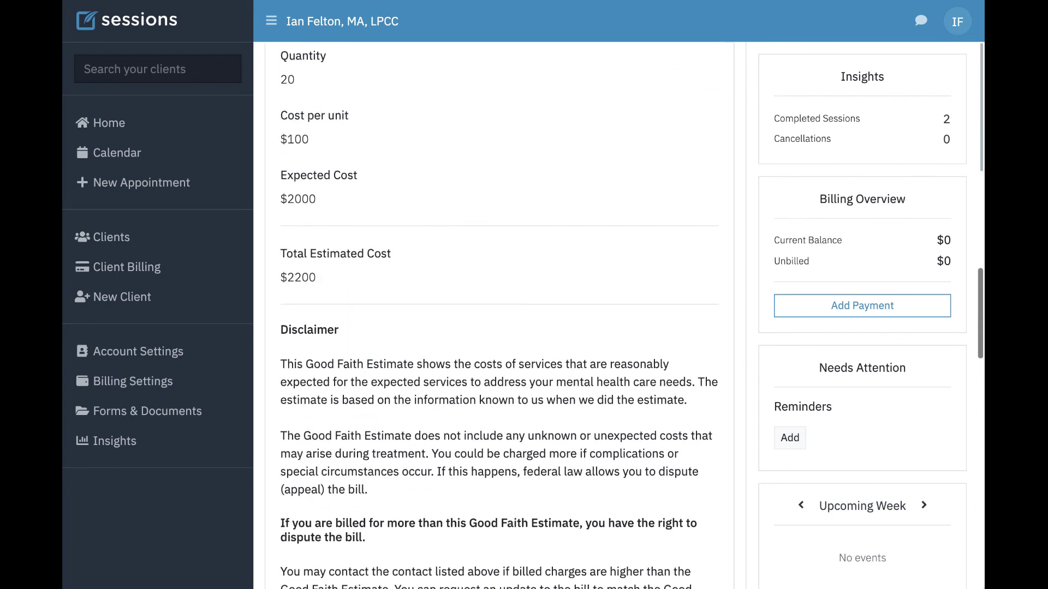
pyautogui.scroll(-11, 529, 357)
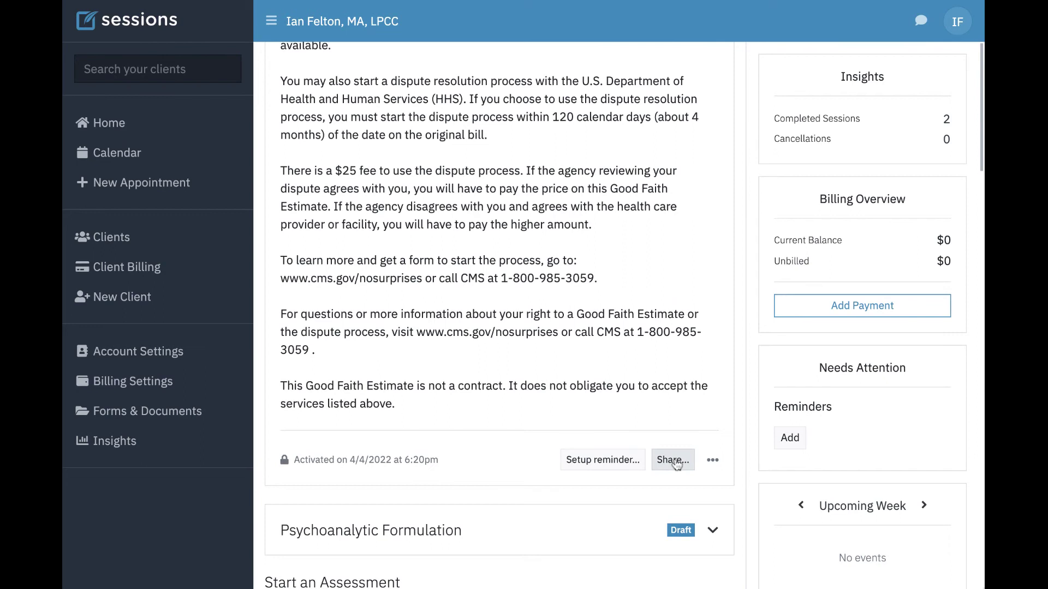
# Share the estimate with the client, adding the message 'Please sign your Good Faith Estimate'
pyautogui.click(676, 464)
pyautogui.click(446, 337)
pyautogui.write('Please si')
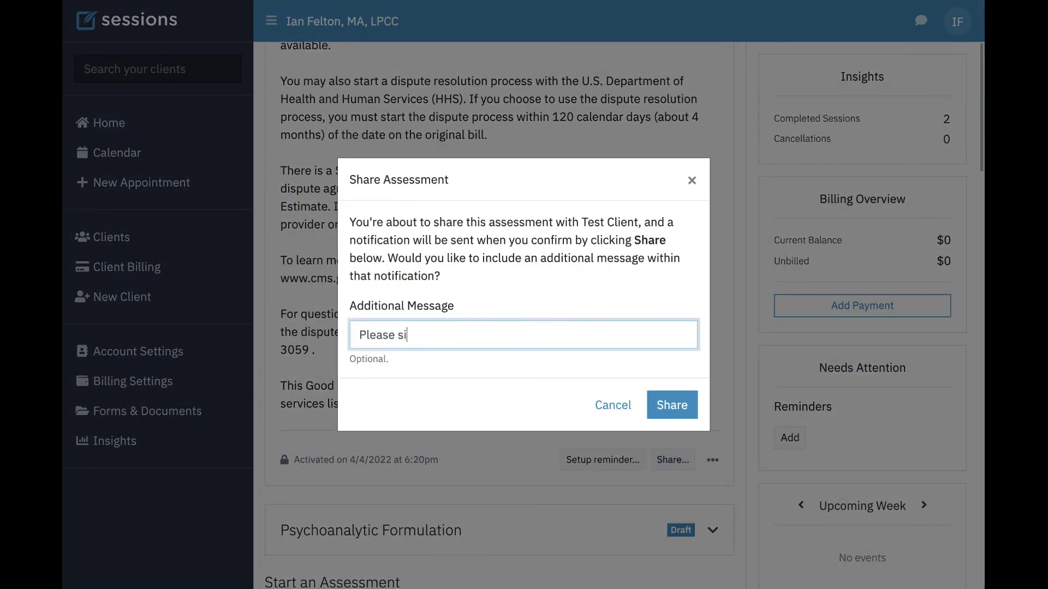
pyautogui.write('gn your Good Faith Estimate')
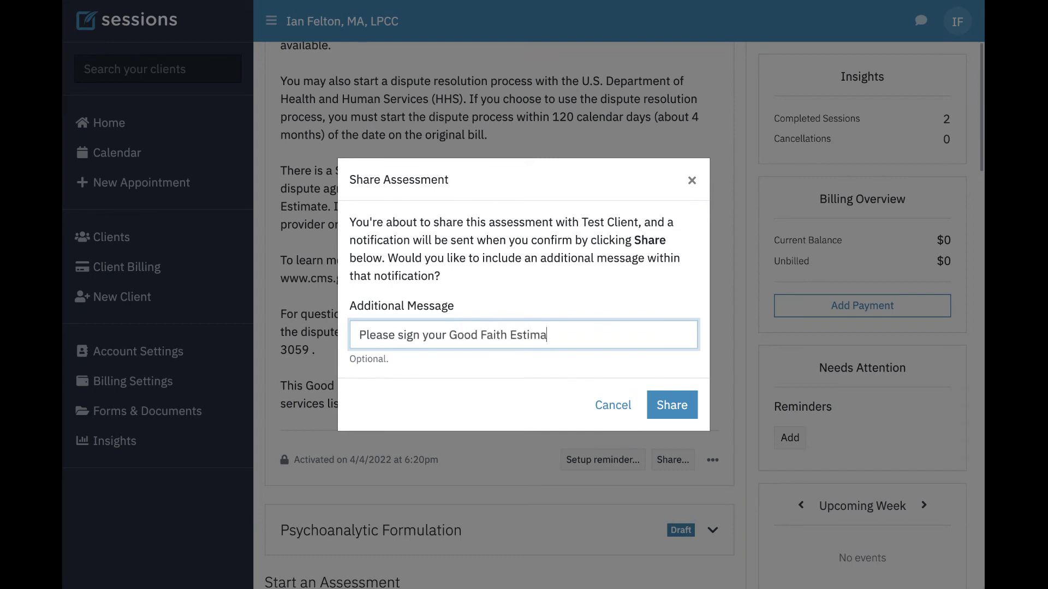
pyautogui.click(671, 404)
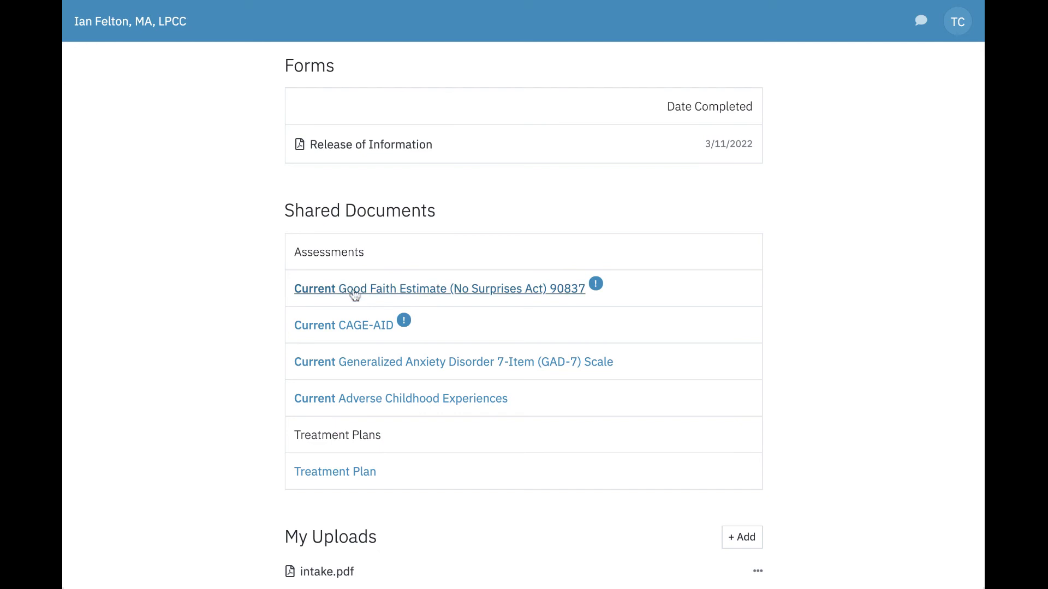
# Open Good Faith Estimate 90837 from Shared Documents and scroll past the $2200 total to the signature checkbox
pyautogui.click(490, 294)
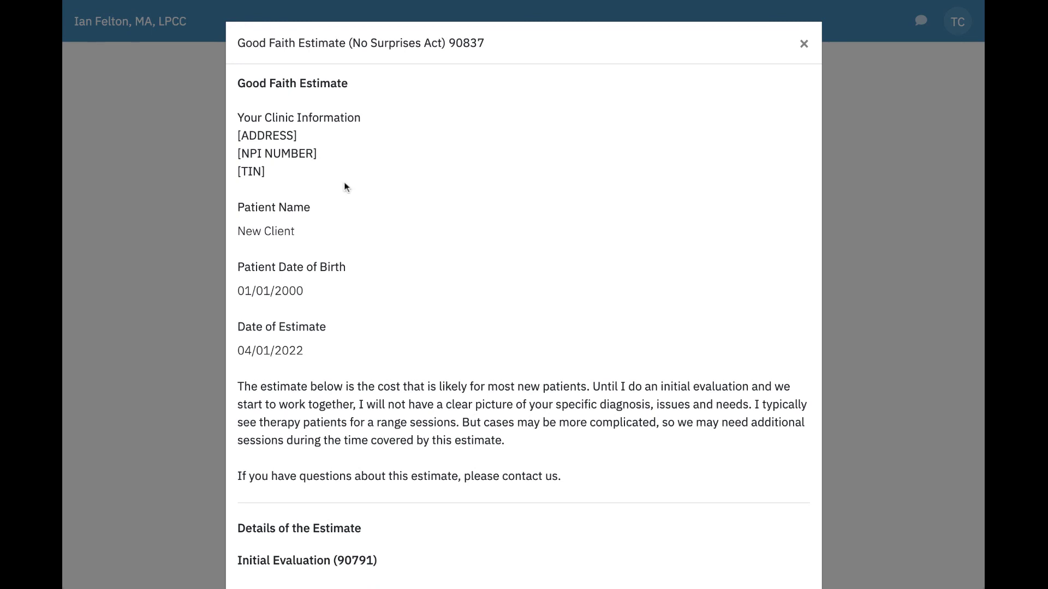
pyautogui.scroll(-1, 346, 188)
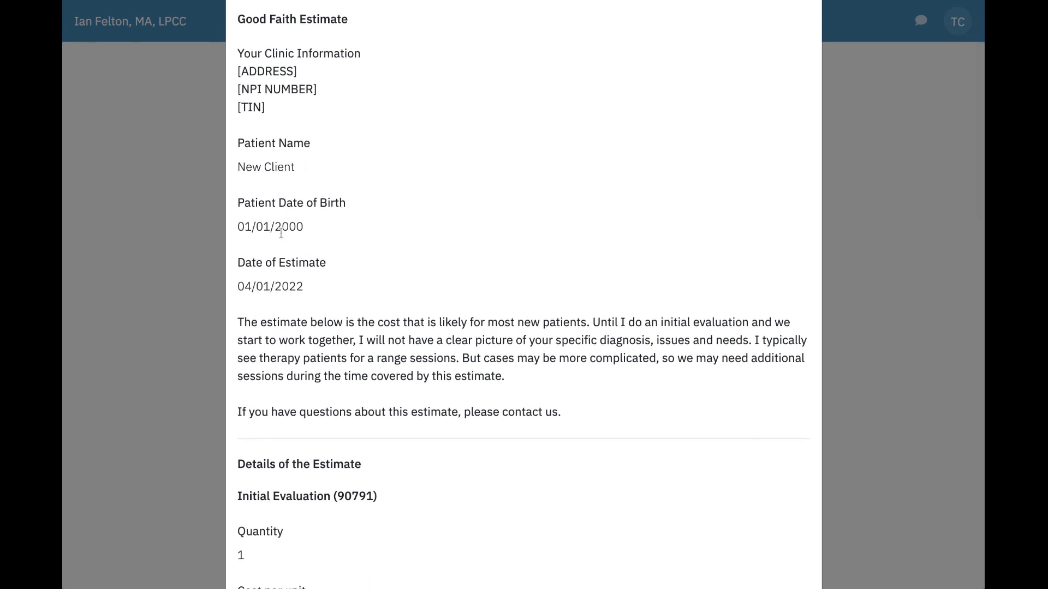
pyautogui.scroll(-1, 282, 248)
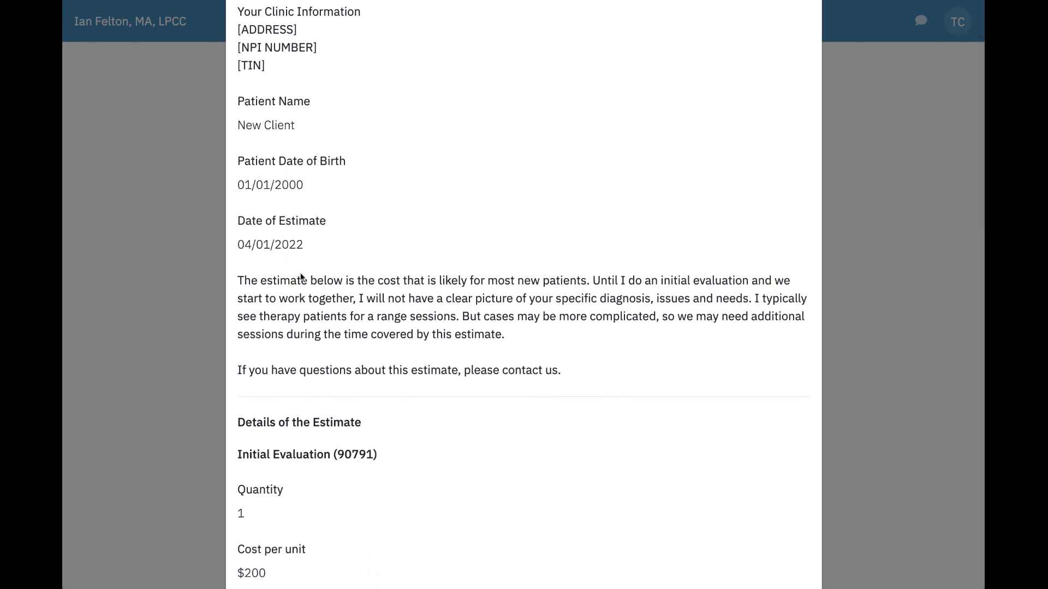
pyautogui.scroll(-3, 305, 279)
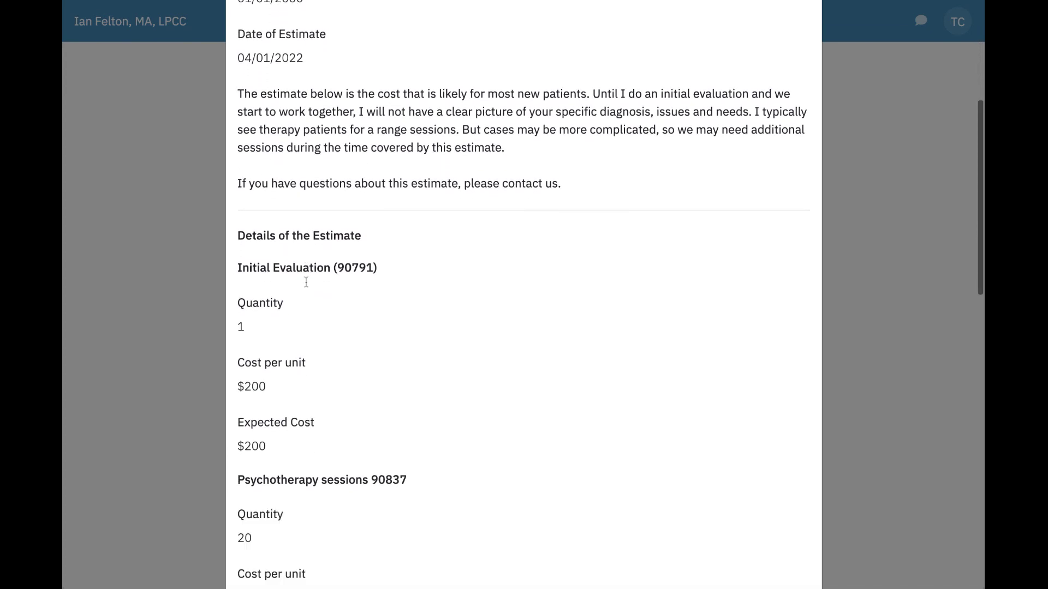
pyautogui.scroll(-2, 305, 262)
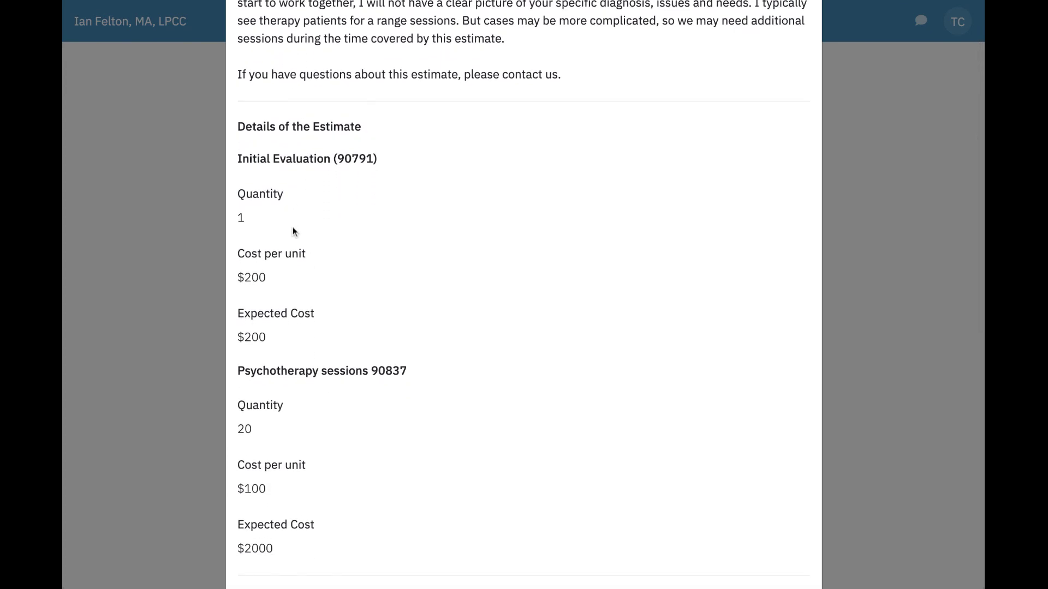
pyautogui.scroll(-1, 292, 227)
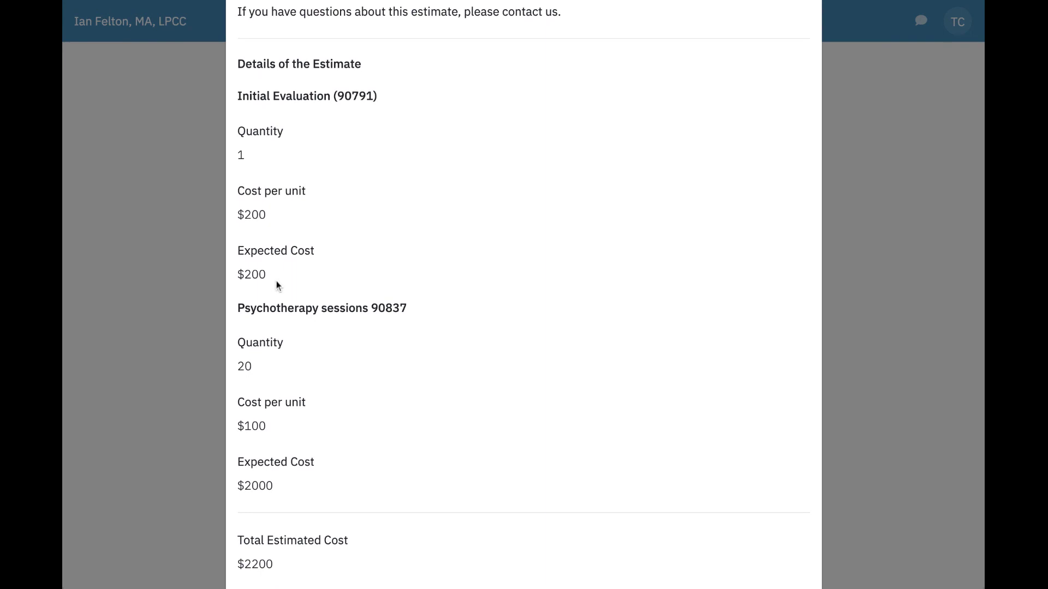
pyautogui.scroll(-2, 283, 273)
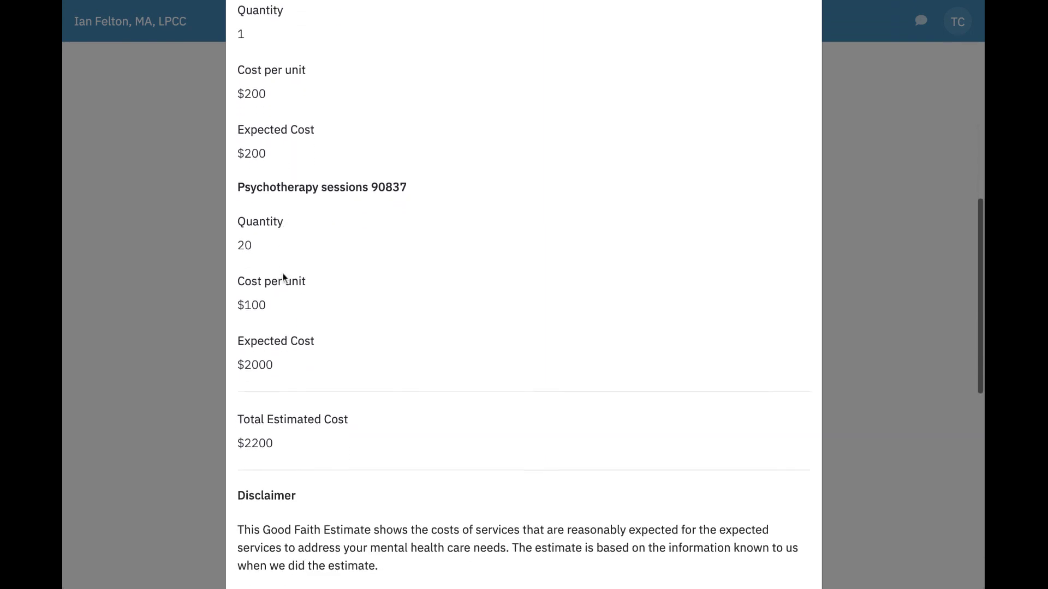
pyautogui.scroll(-1, 290, 369)
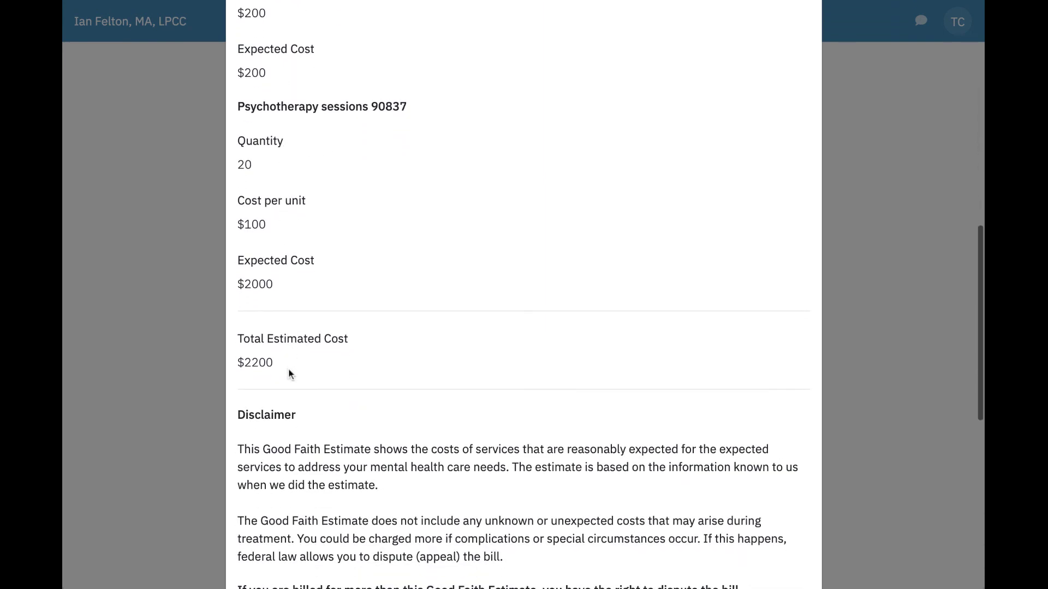
pyautogui.scroll(-2, 313, 371)
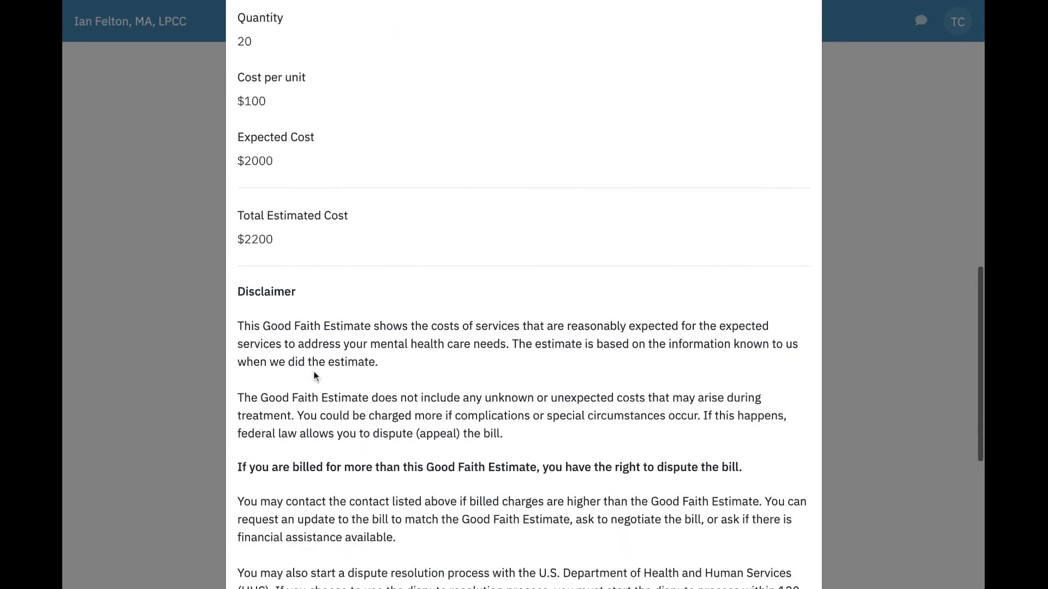
pyautogui.scroll(-4, 313, 370)
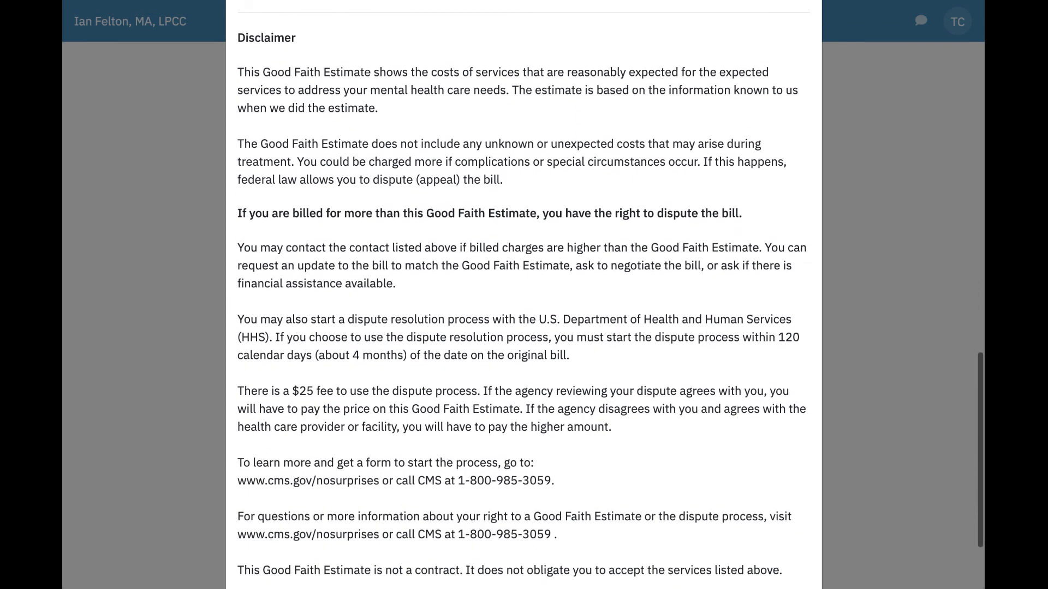
pyautogui.scroll(-2, 313, 370)
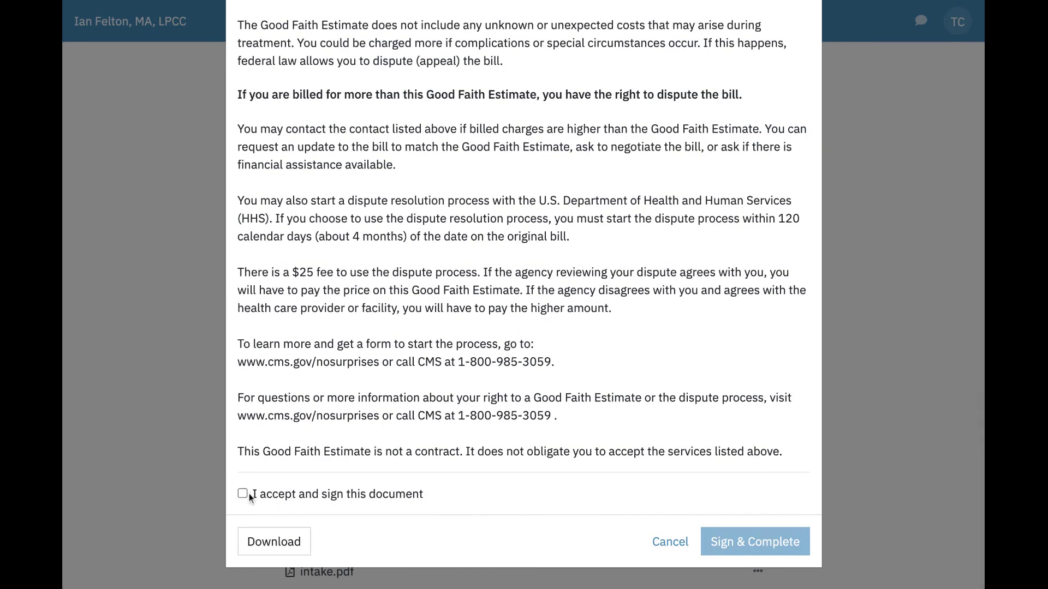
# Accept with 'I accept and sign this document' and submit the client's signature via Sign & Complete
pyautogui.click(243, 494)
pyautogui.scroll(-1, 363, 515)
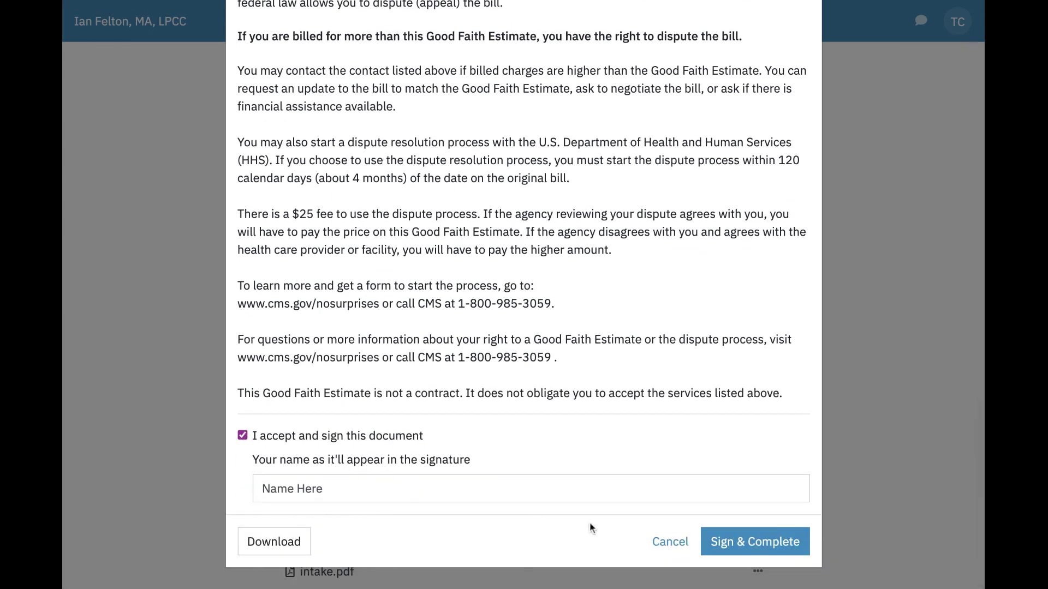
pyautogui.click(750, 546)
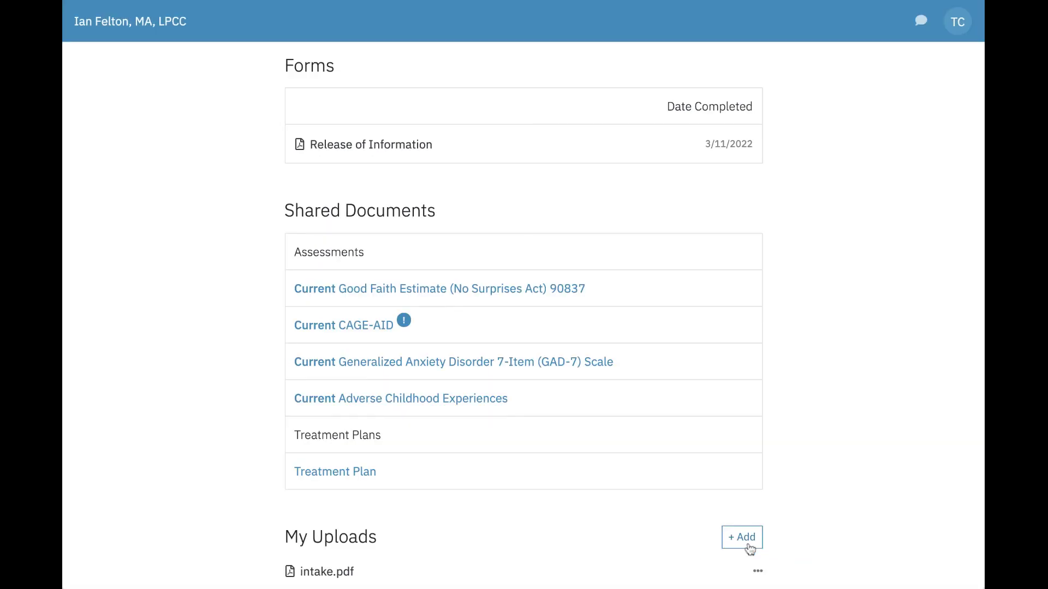
# Reopen the signed Good Faith Estimate 90837 and download a copy of it
pyautogui.click(584, 290)
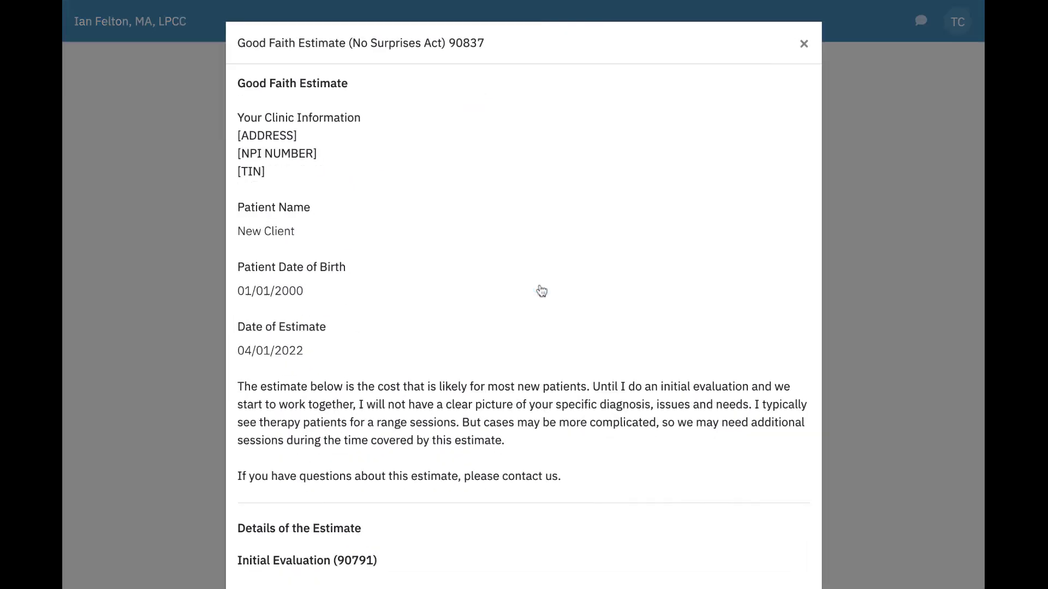
pyautogui.scroll(-10, 439, 347)
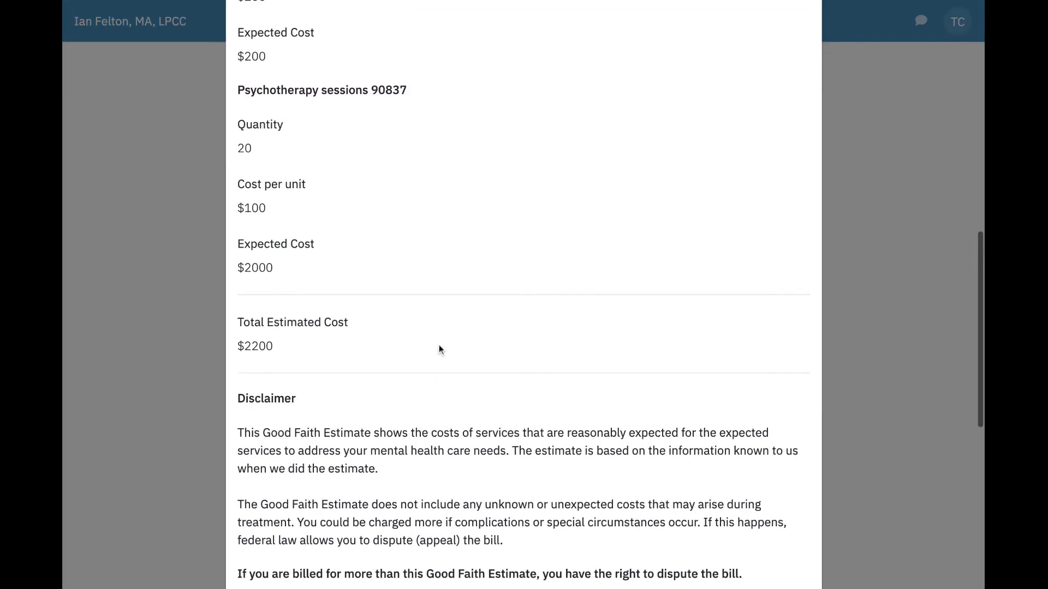
pyautogui.scroll(-10, 439, 347)
pyautogui.scroll(-3, 314, 462)
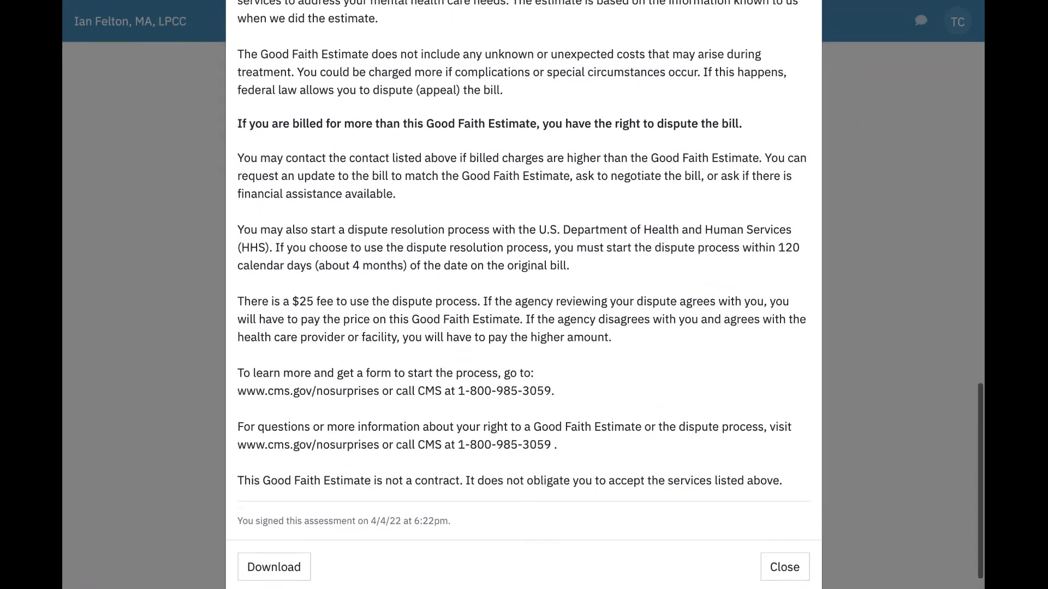
pyautogui.click(280, 579)
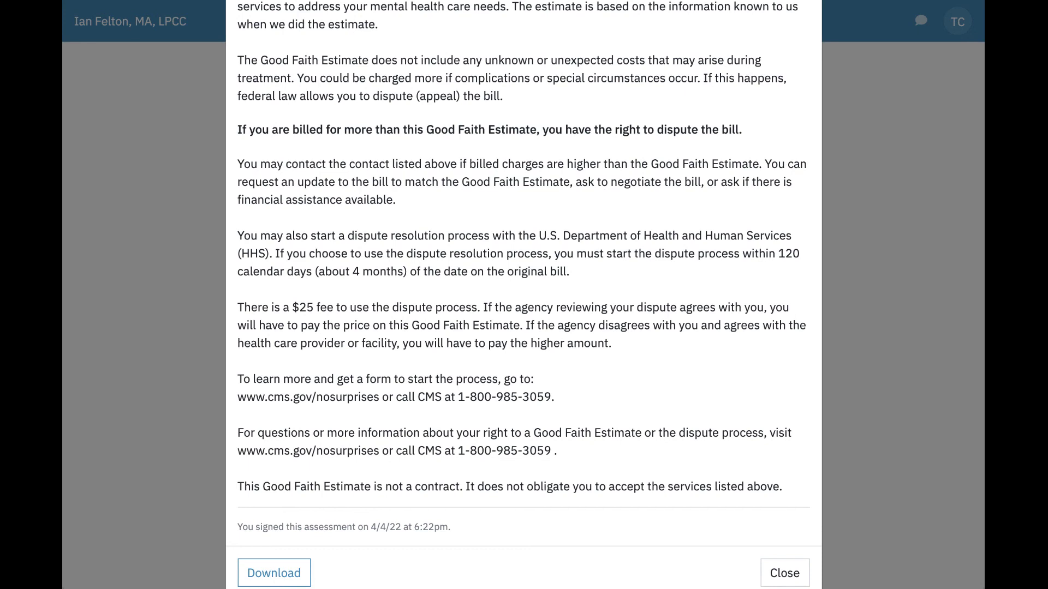